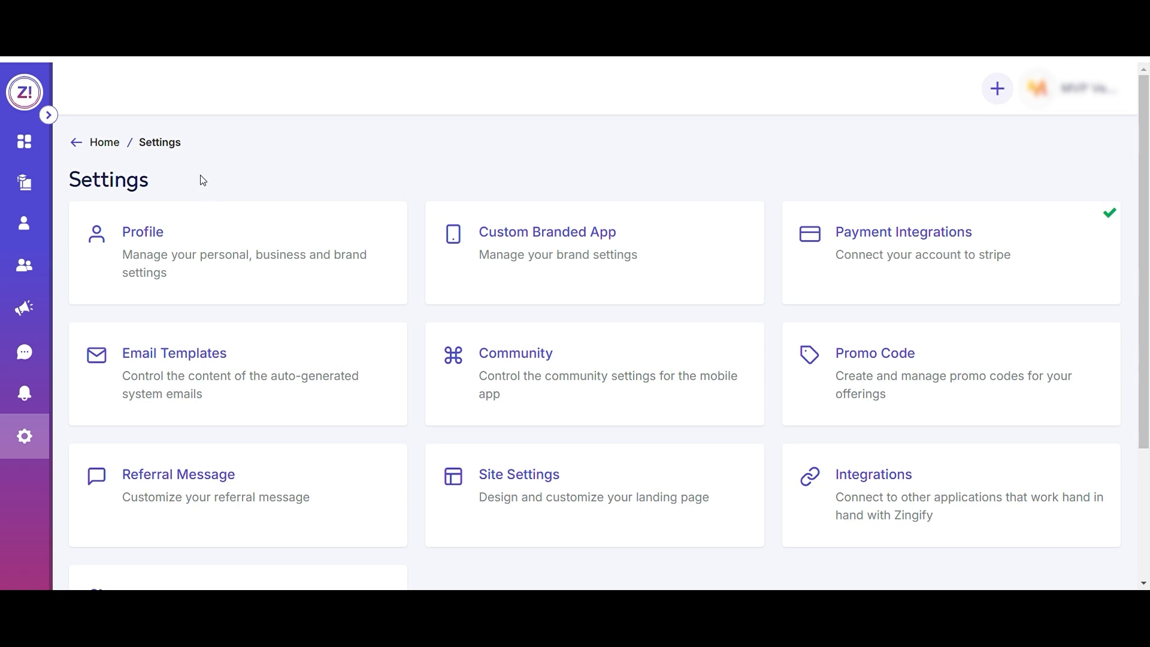
Go to the official groups in the Community settings and start creating a new group
click(584, 374)
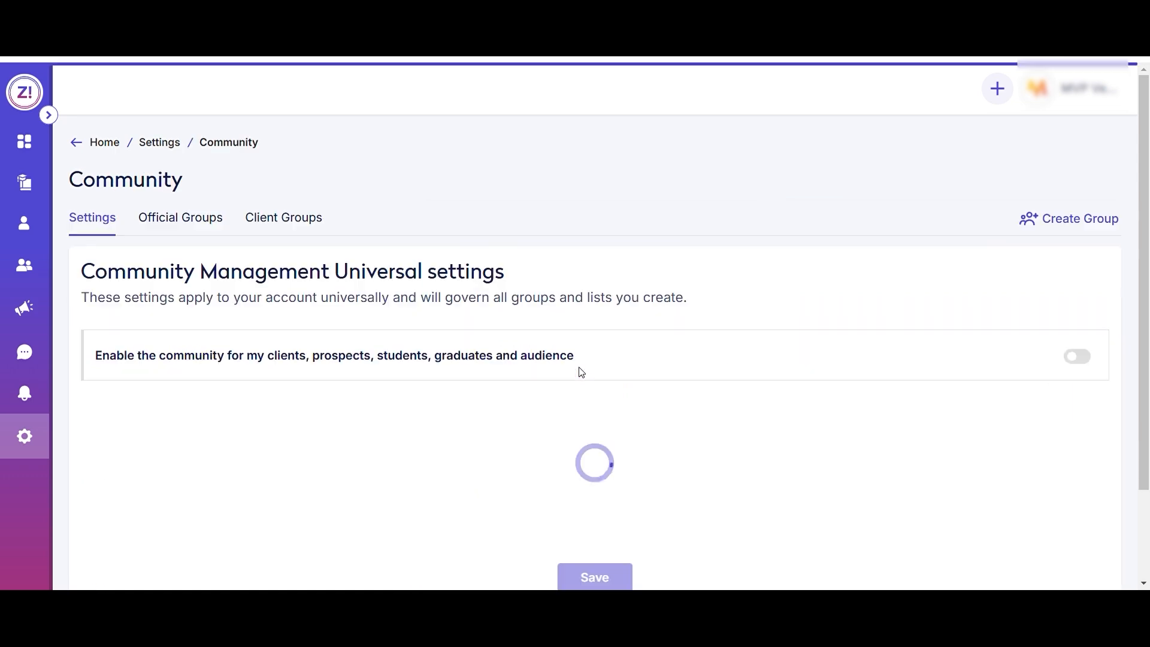
click(190, 228)
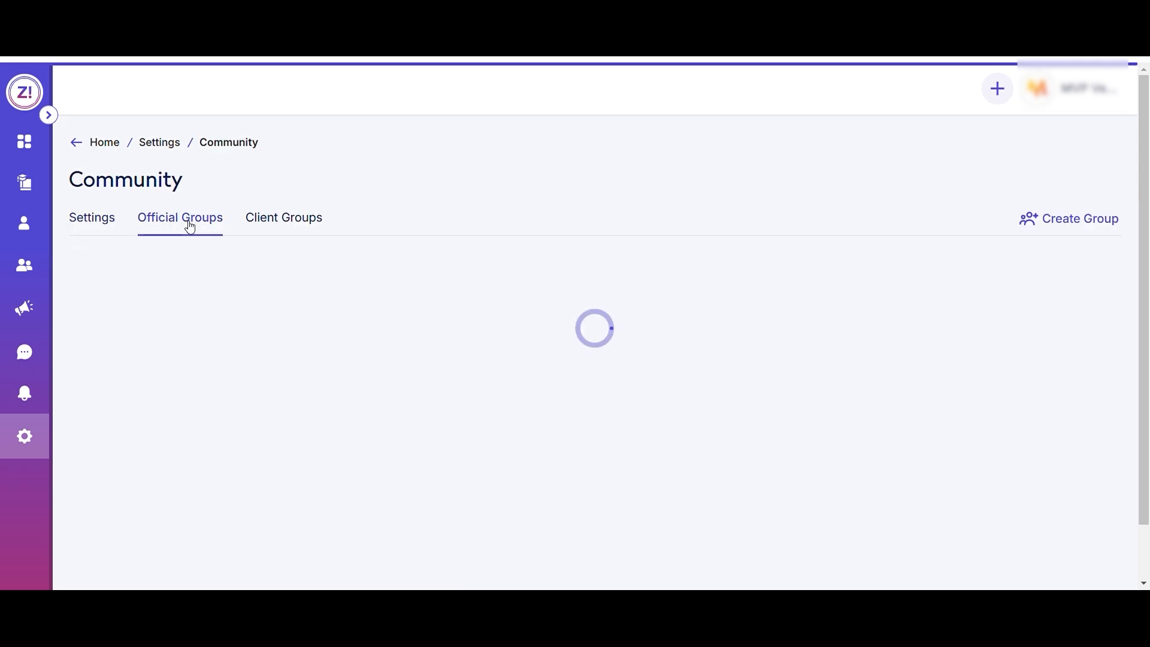
scroll(449, 164, down, 2)
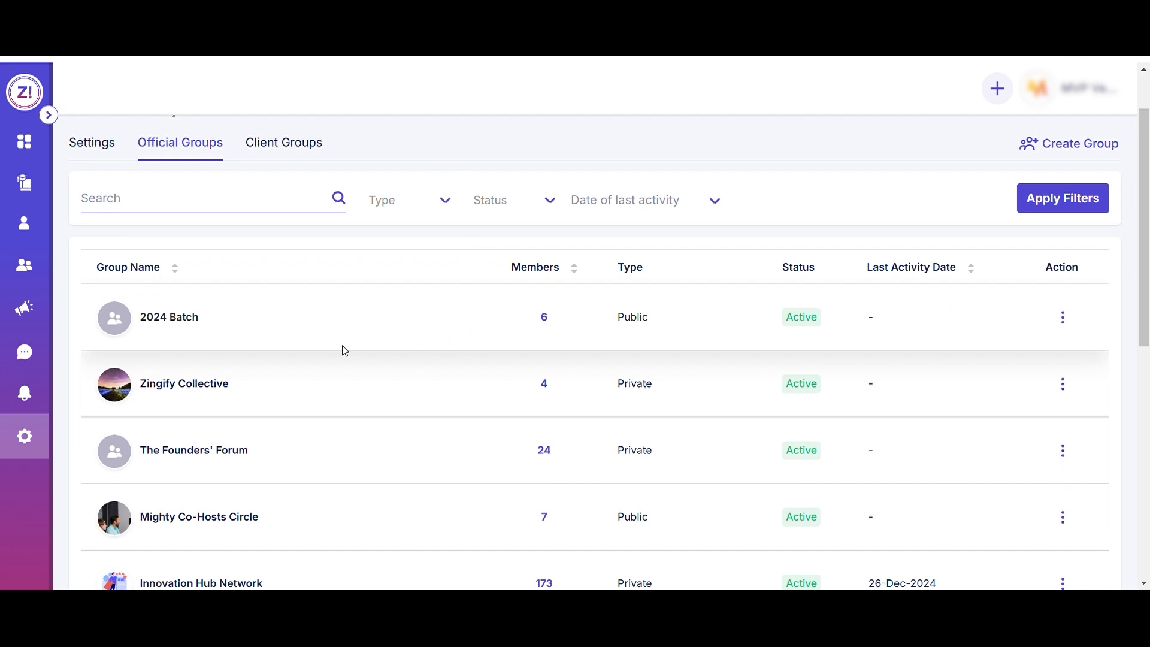
scroll(1087, 226, up, 2)
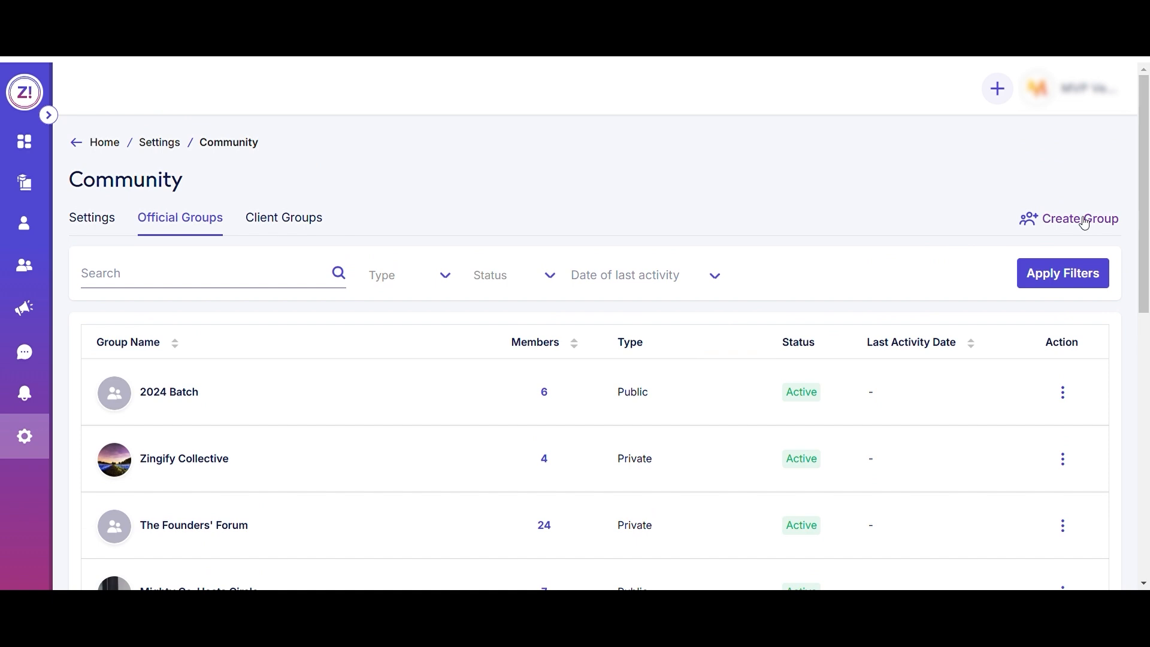
click(1085, 223)
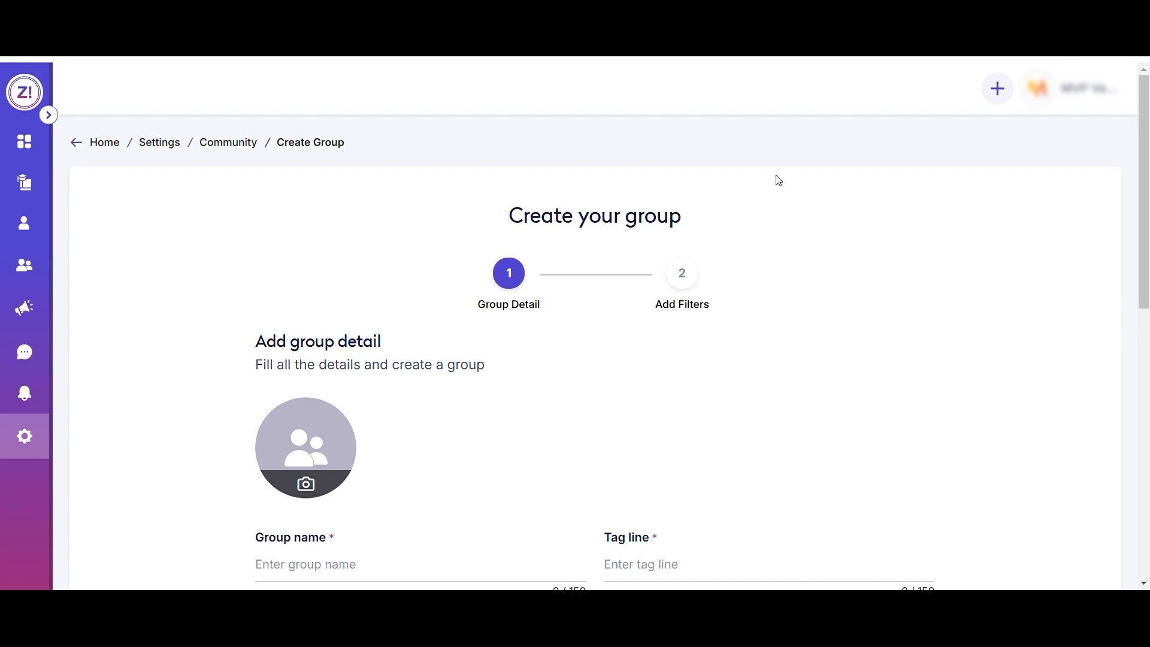
Name the group "Neural Nexus" and set its tag line to "Where Intelligence Meets Innovation"
scroll(775, 185, down, 4)
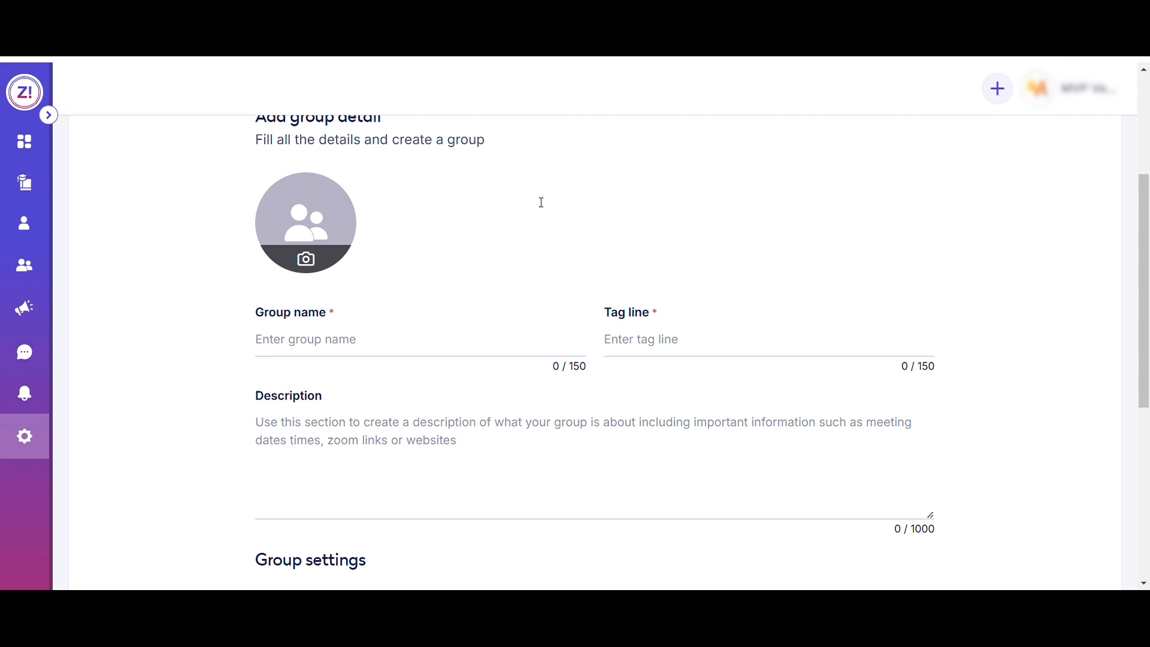
click(404, 340)
text(Neural Nexus)
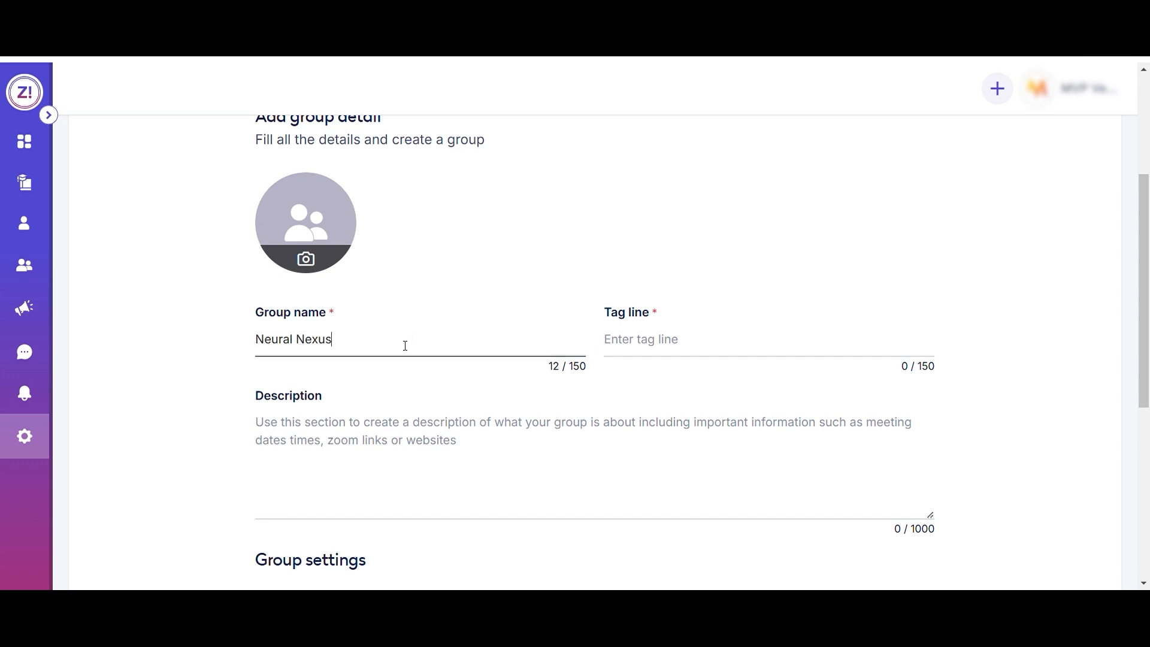
click(673, 351)
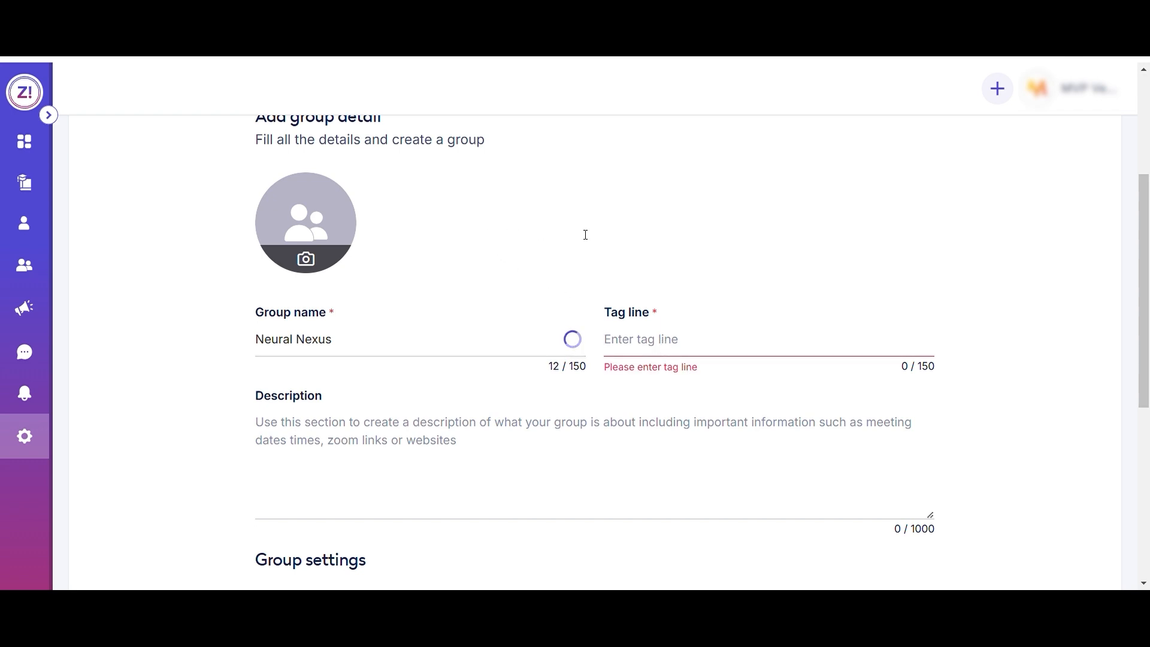
click(623, 333)
text(Where Intelligence Meets Innovation)
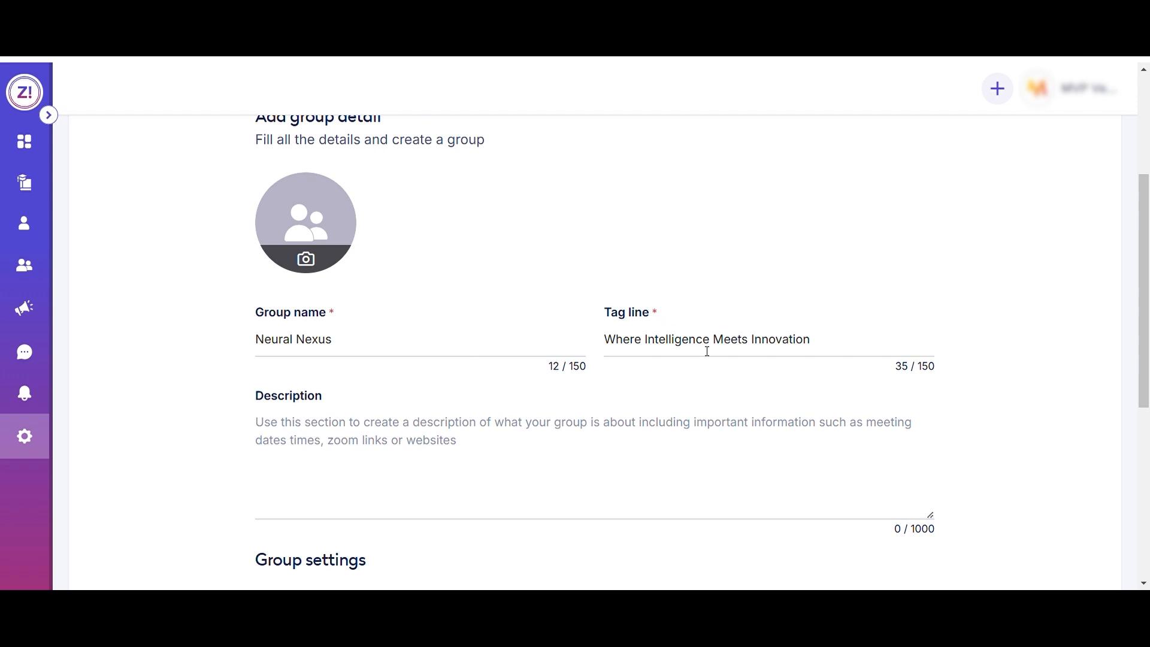
Enter a description presenting Neural Nexus as a collaborative AI and Deep Learning community, and add the Neural Nexus logo image as the group photo
click(433, 510)
text(Neural Nexus is a collaborative community for enthusiasts, researchers, and professionals in Artificial Intelligence (AI) and Deep Learning. Our mission is to explore the frontiers of machine learning, neural networks, and advanced AI technologies that shape the future. Through knowledge sharing, innovative projects, and engaging discussions, we aim to empower minds to unlock the potential of intelligent systems in solving real-world challenges. Join us to connect, learn, and lead in the rapidly evolving world of AI.)
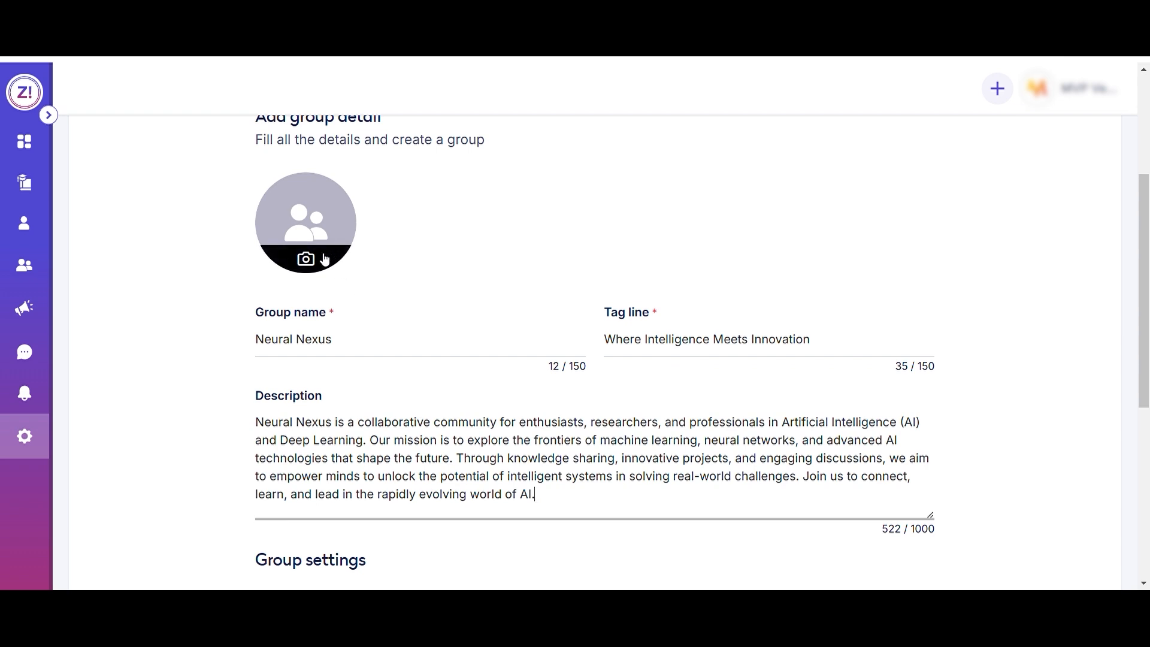
click(345, 248)
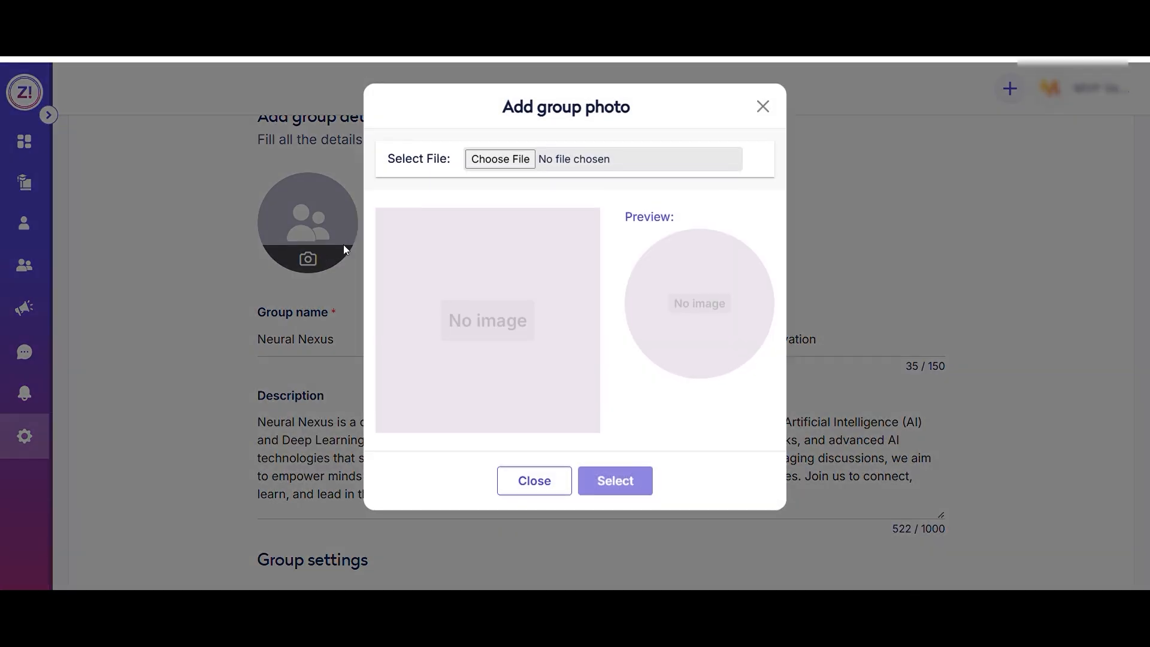
click(487, 171)
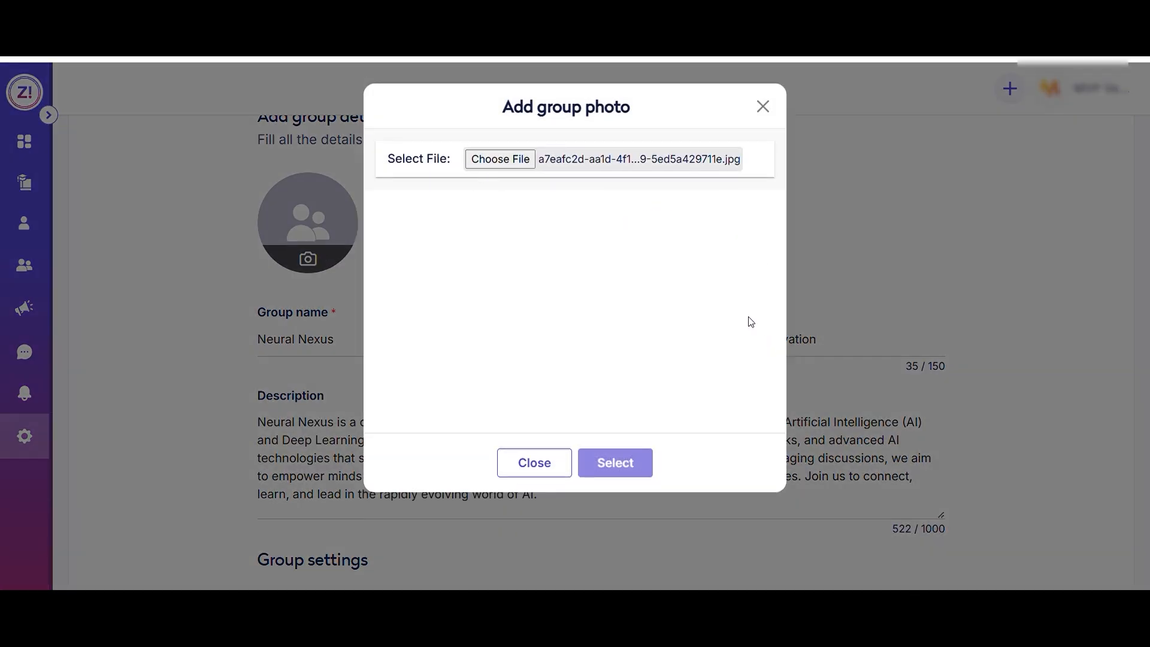
click(609, 540)
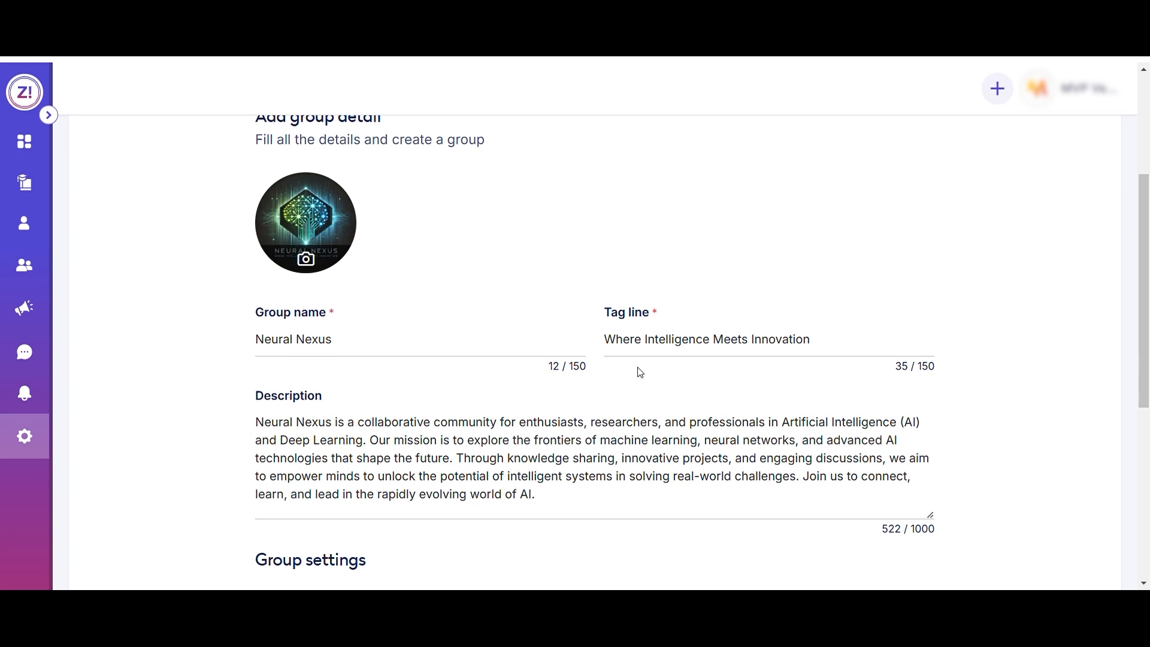
Compare the descriptions of the static and dynamic group options, returning the setting to dynamic
scroll(693, 262, down, 3)
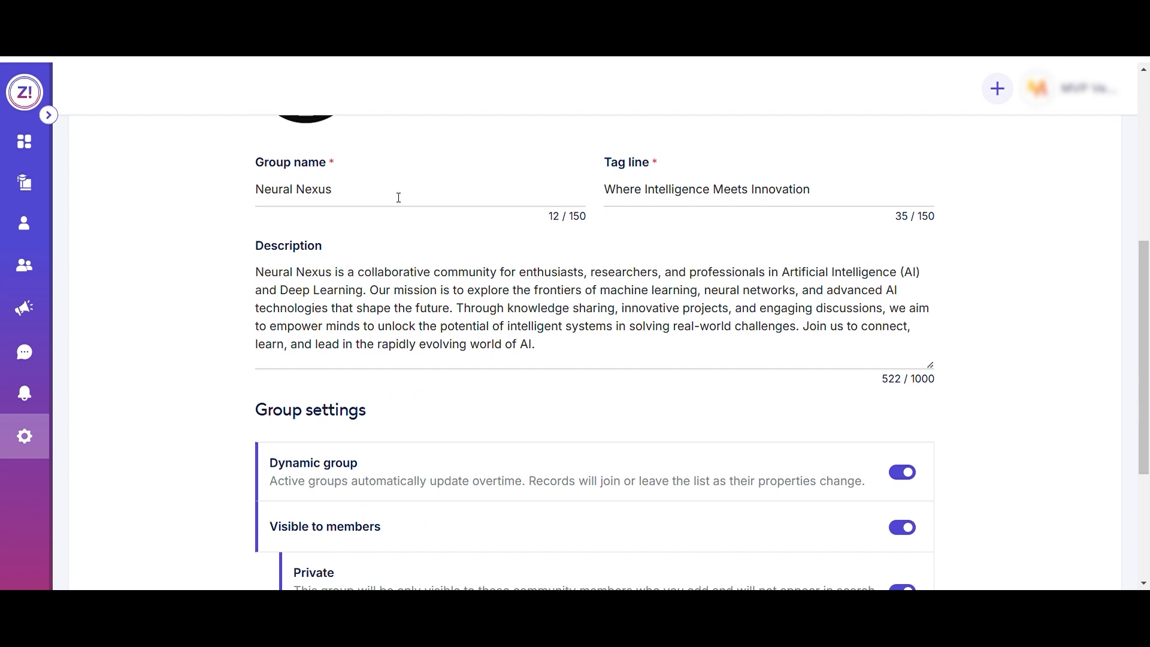
scroll(565, 329, down, 3)
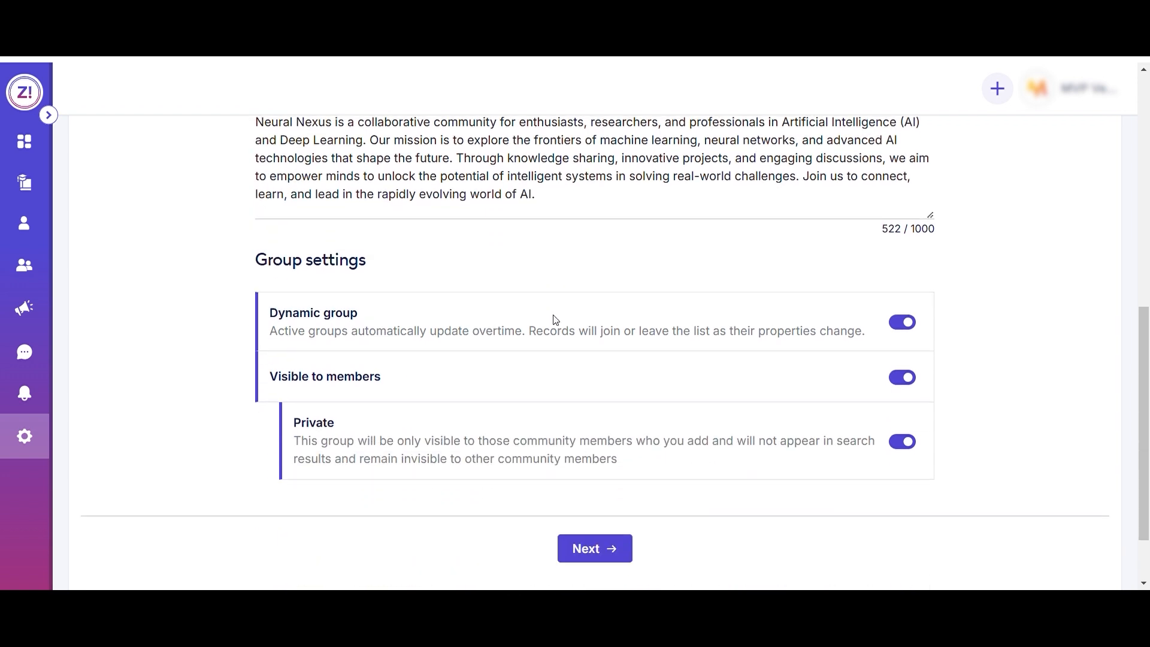
click(895, 321)
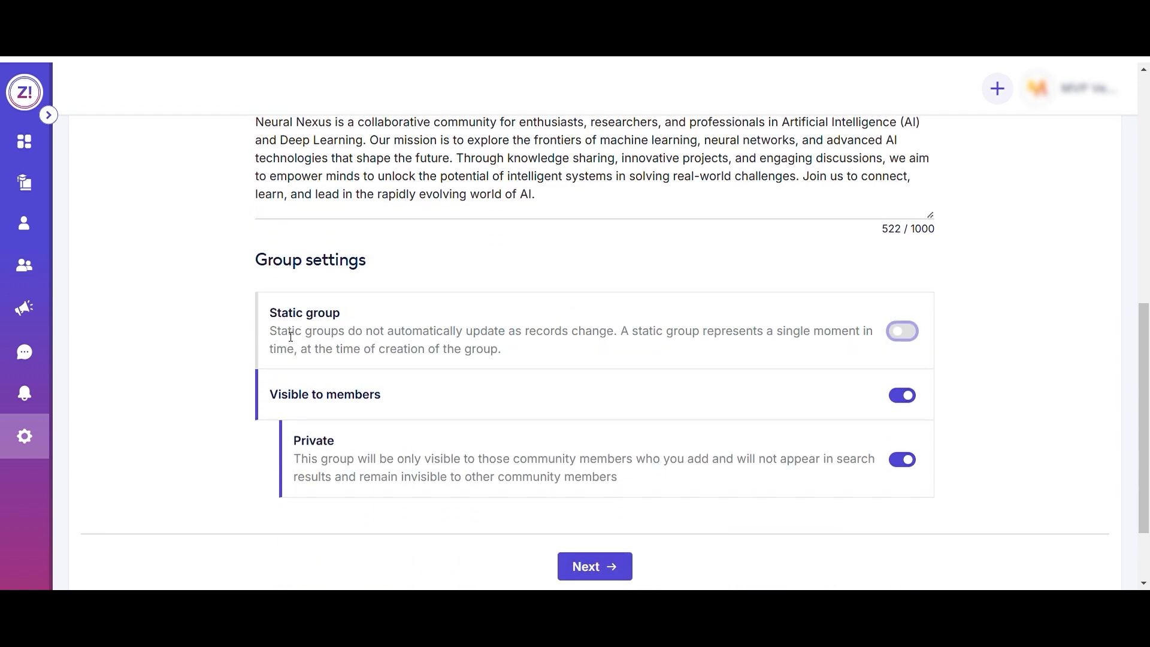
drag(279, 334, 525, 357)
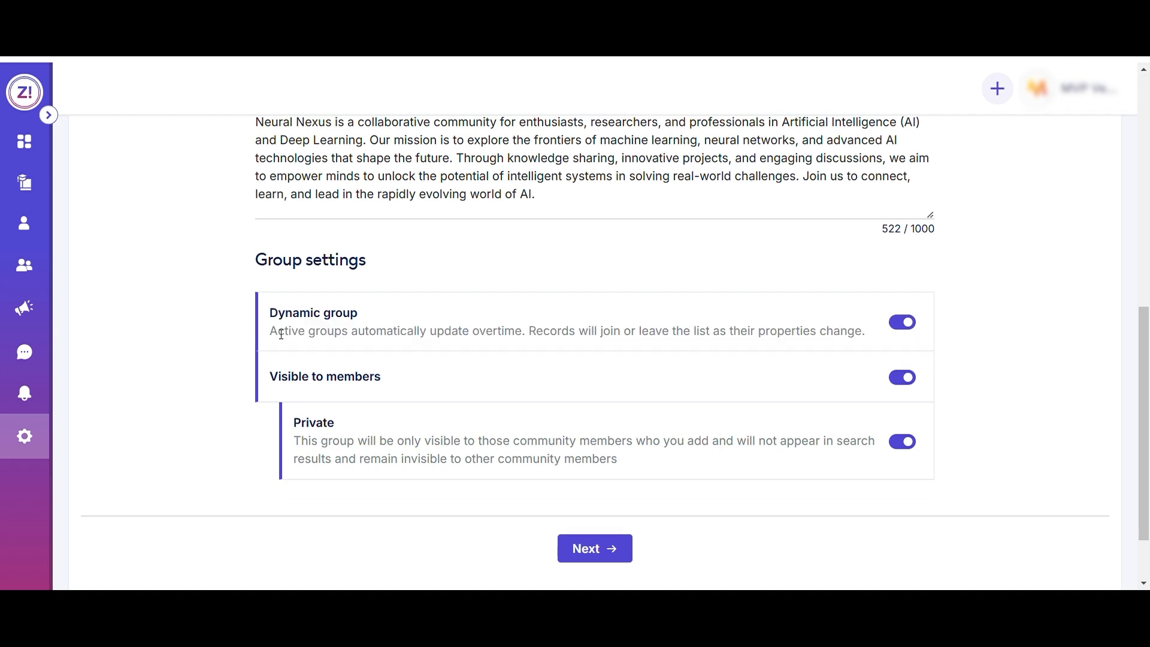
drag(270, 331, 505, 331)
click(707, 320)
drag(706, 319, 868, 330)
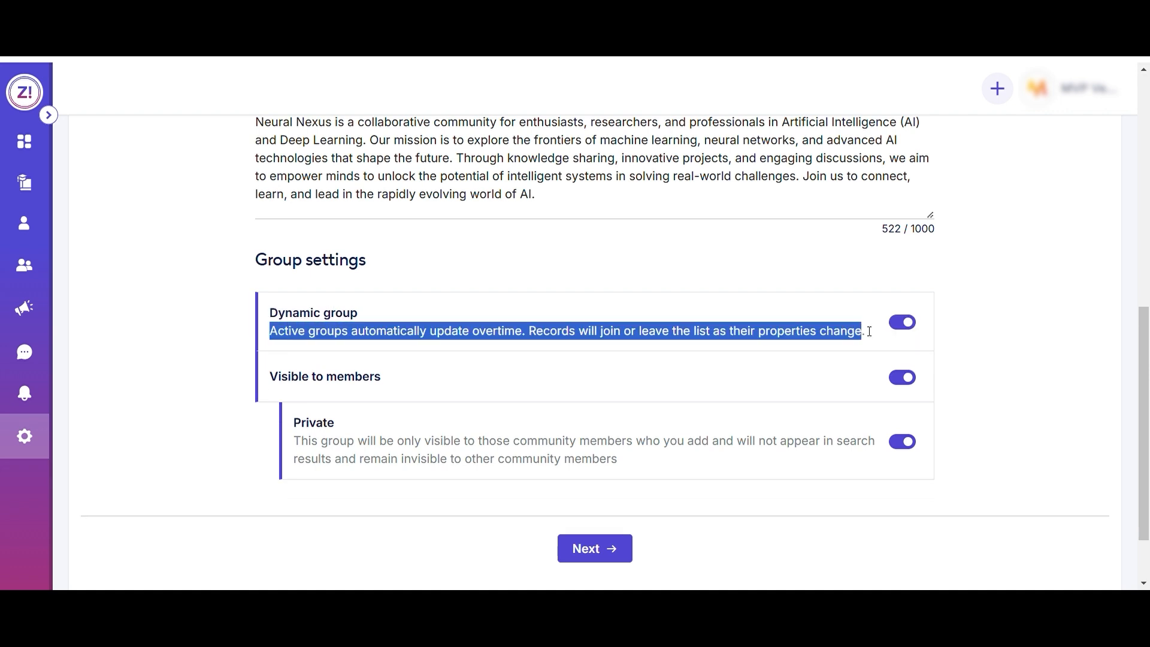
click(900, 325)
click(531, 342)
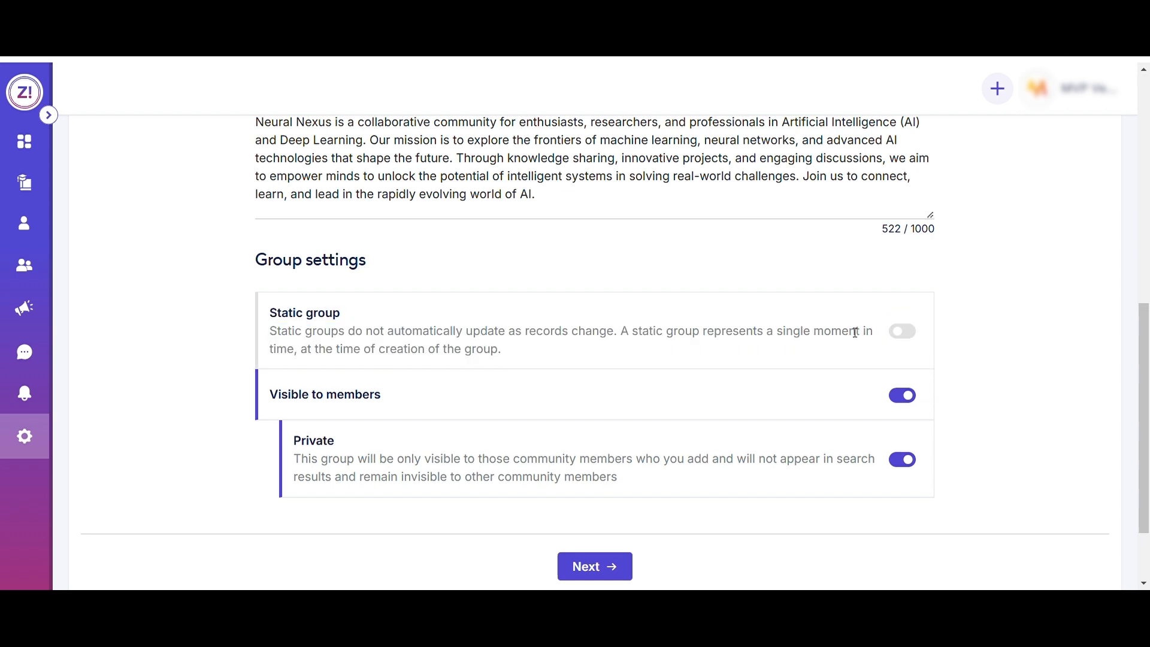
click(907, 339)
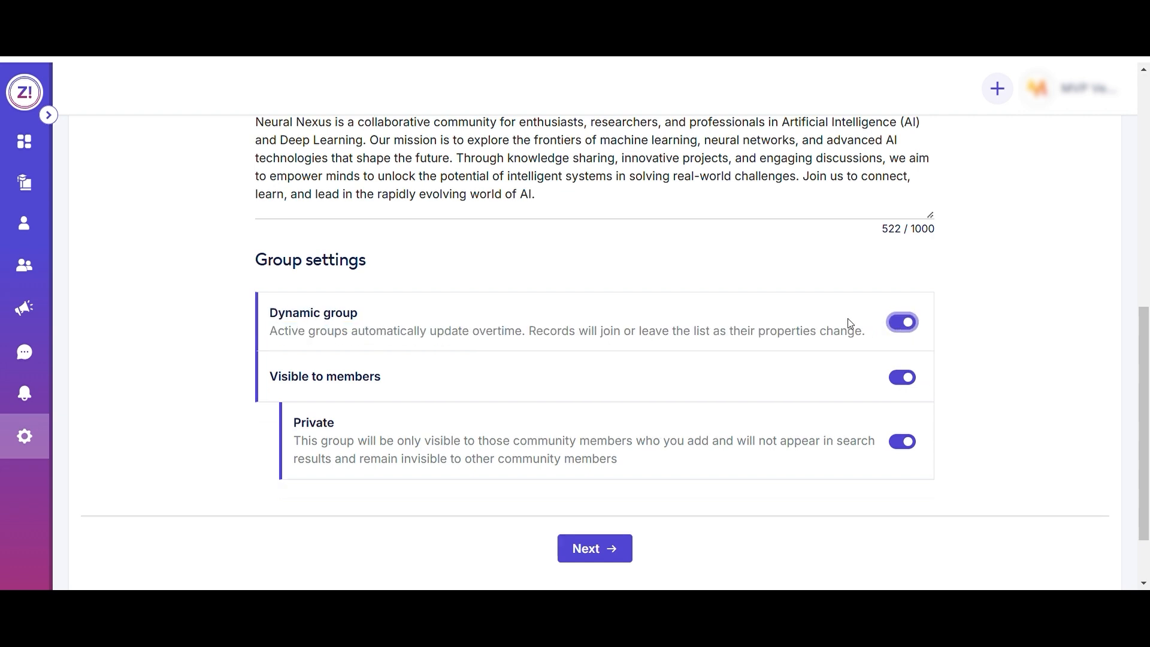
Switch the group to internal to view that option, and restore its visibility to members
click(905, 380)
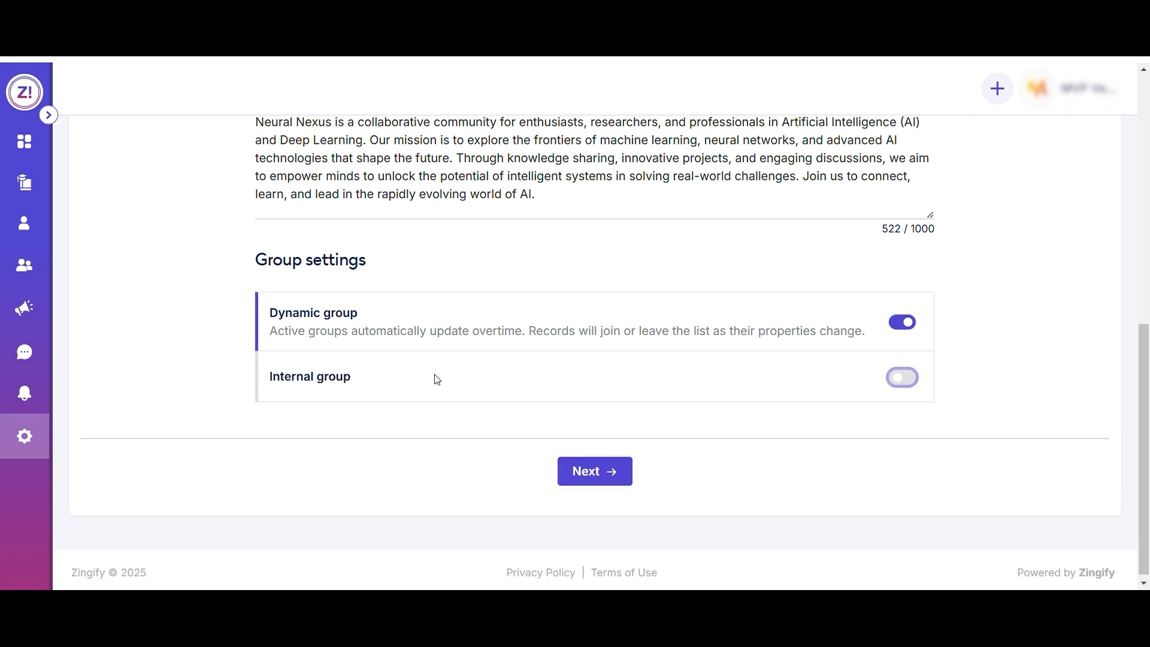
drag(362, 380, 270, 379)
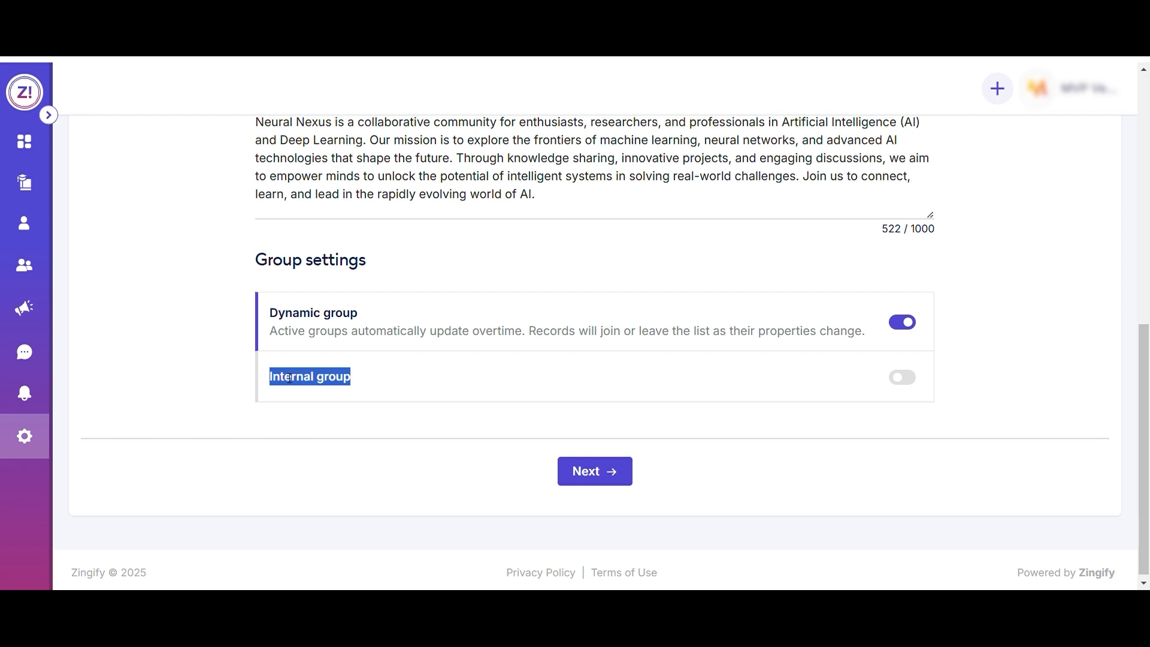
click(902, 378)
scroll(788, 344, down, 1)
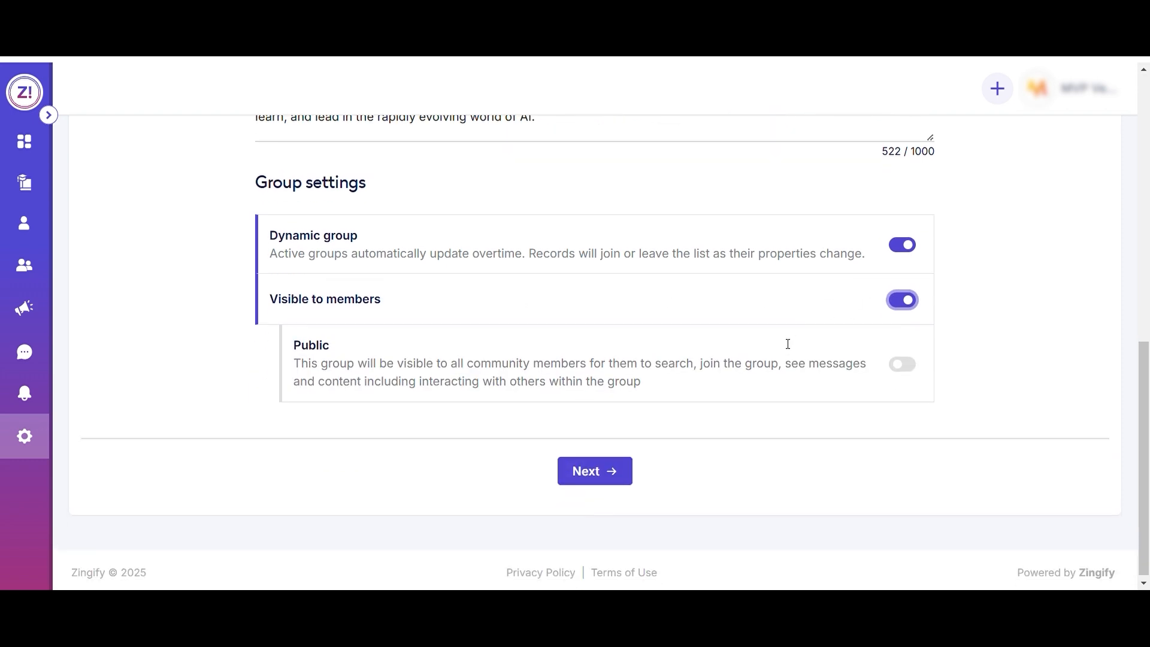
Review the public option's description, set the group to private, and continue to the member filters
drag(293, 358, 647, 379)
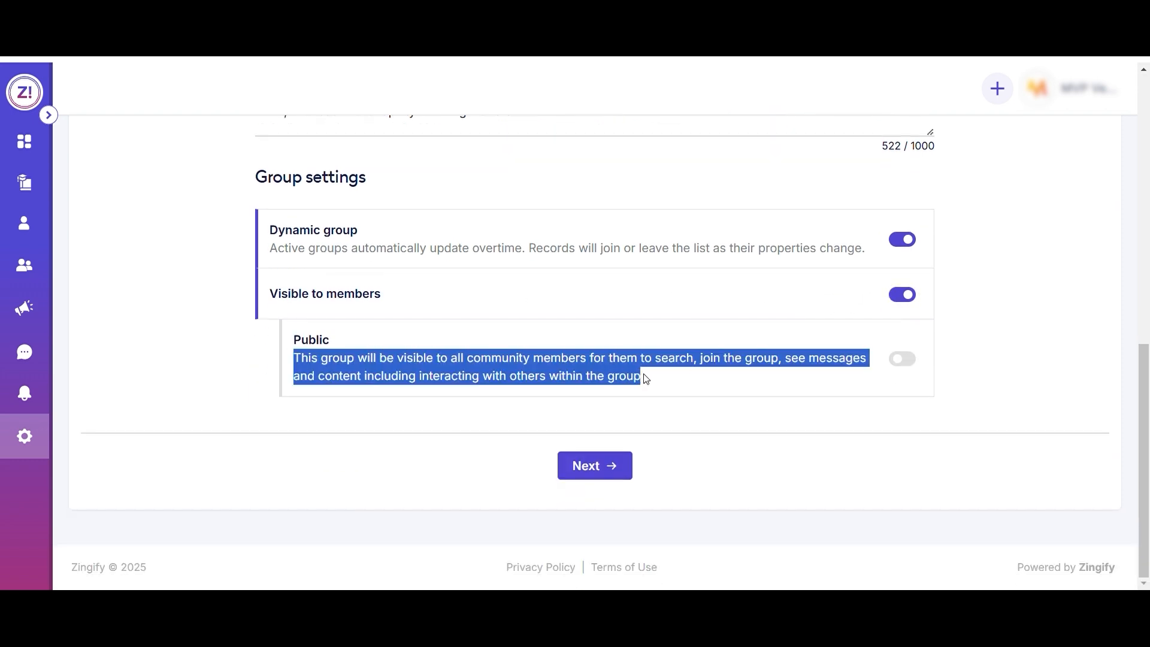
click(645, 376)
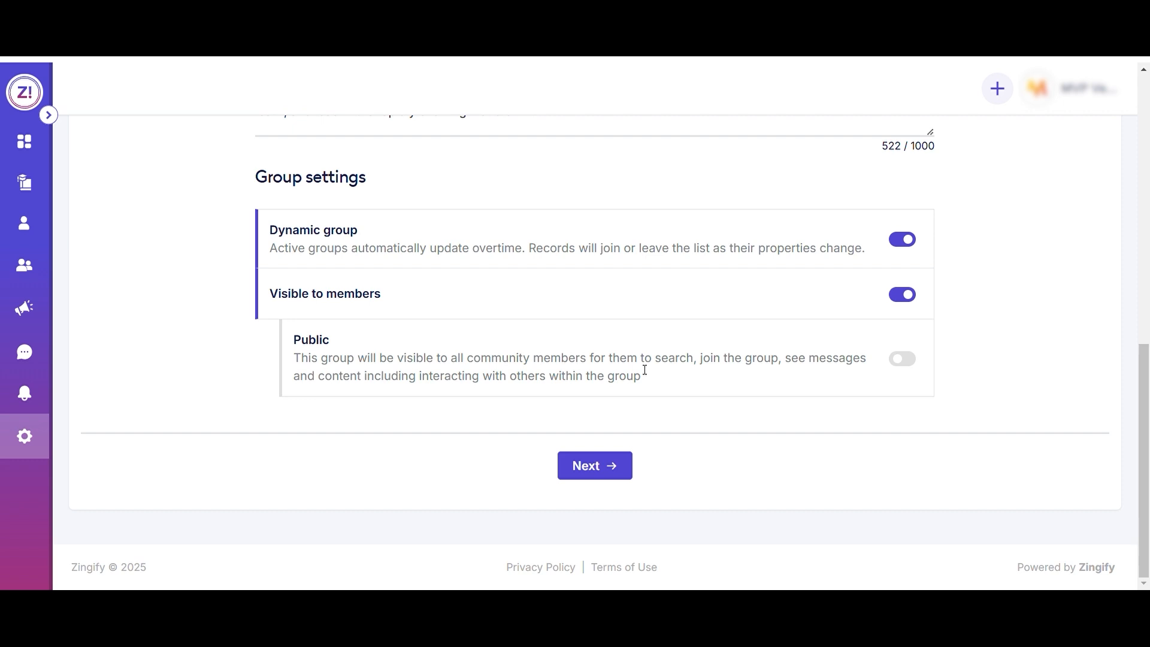
click(901, 361)
drag(295, 357, 648, 387)
click(646, 363)
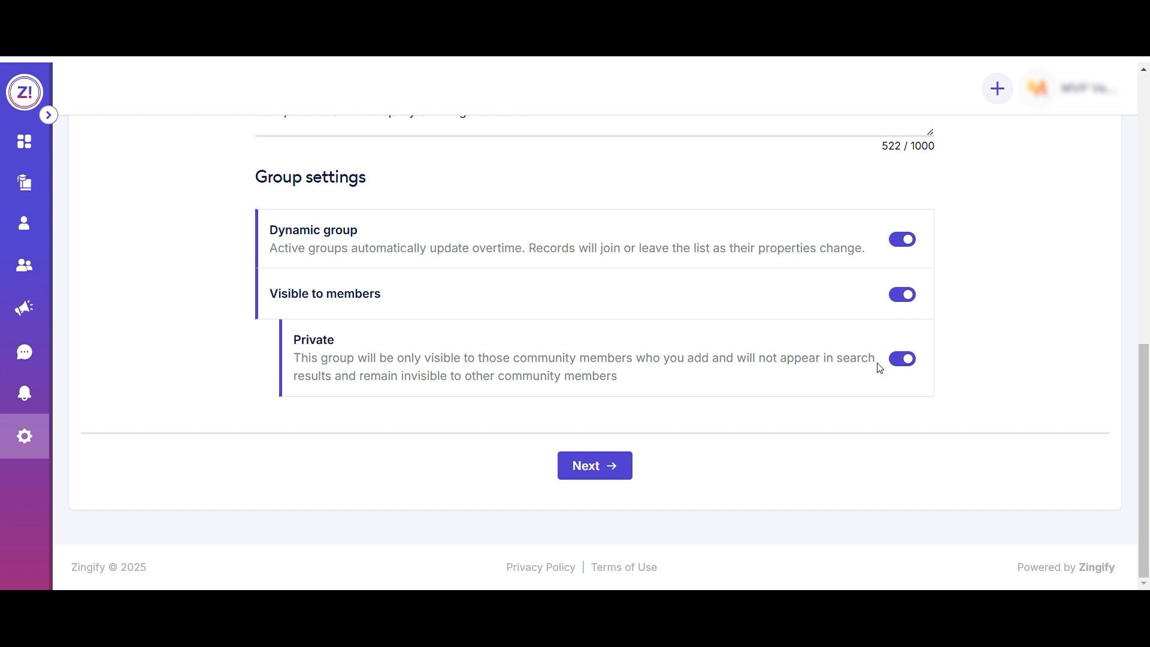
click(606, 467)
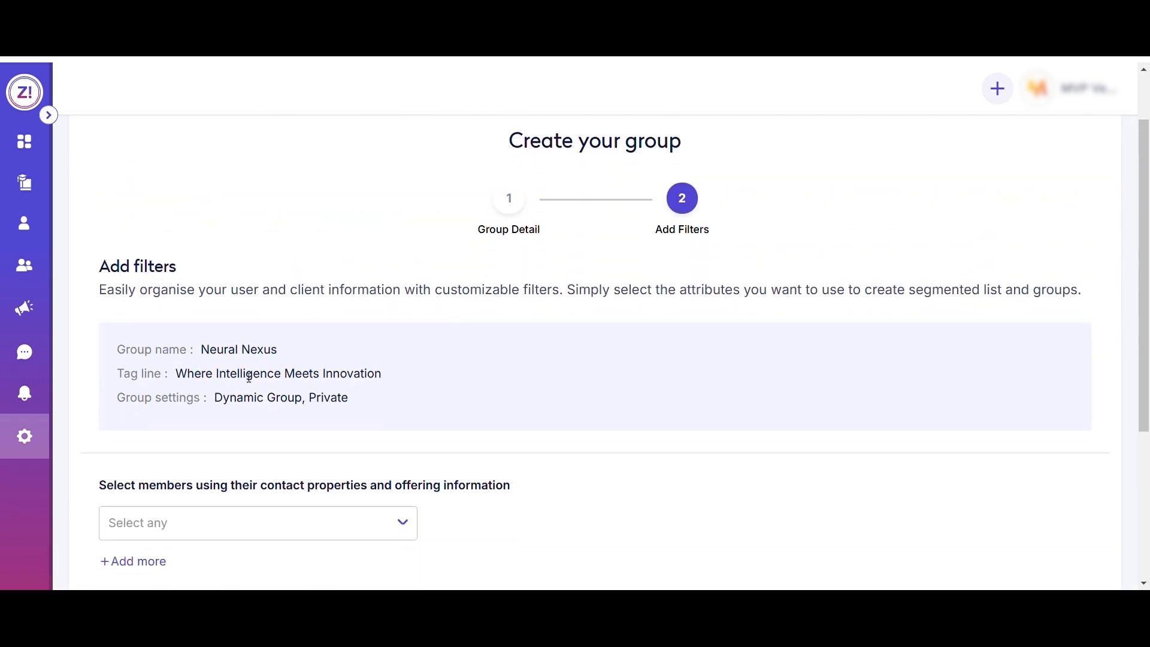
scroll(276, 418, down, 3)
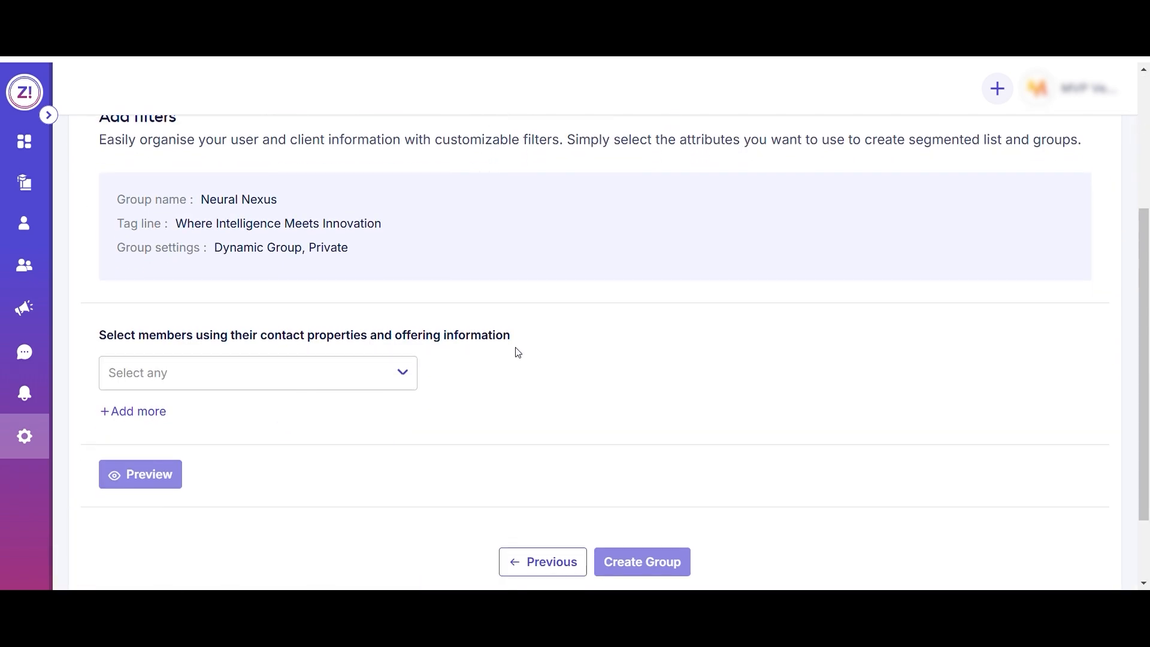
click(246, 380)
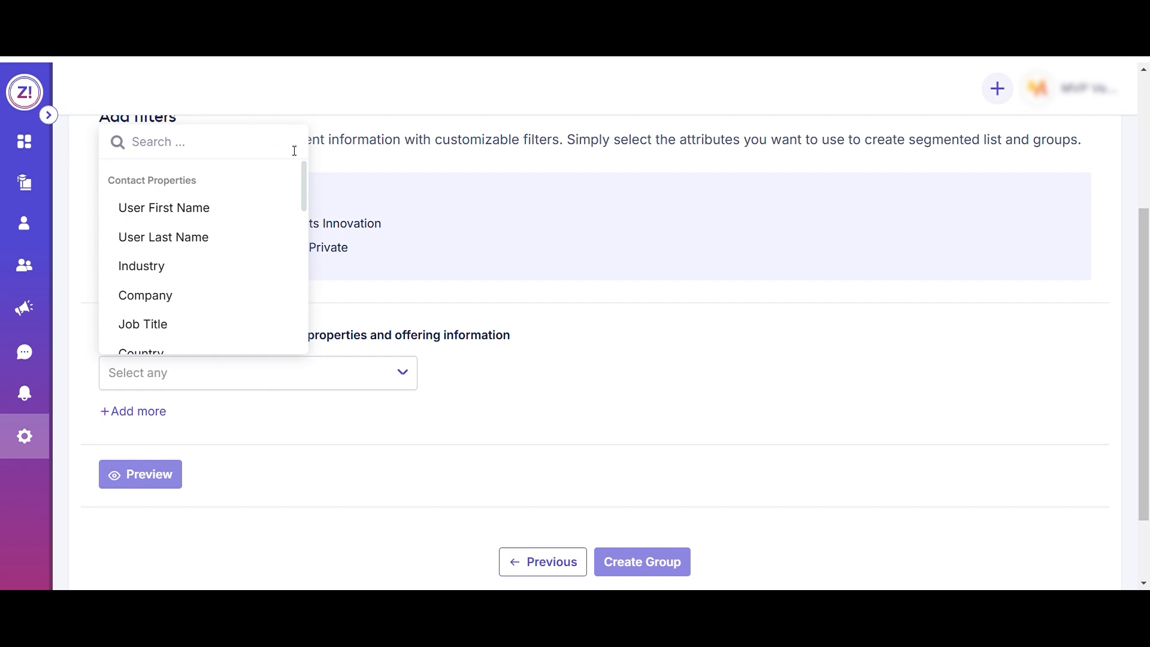
text(arti)
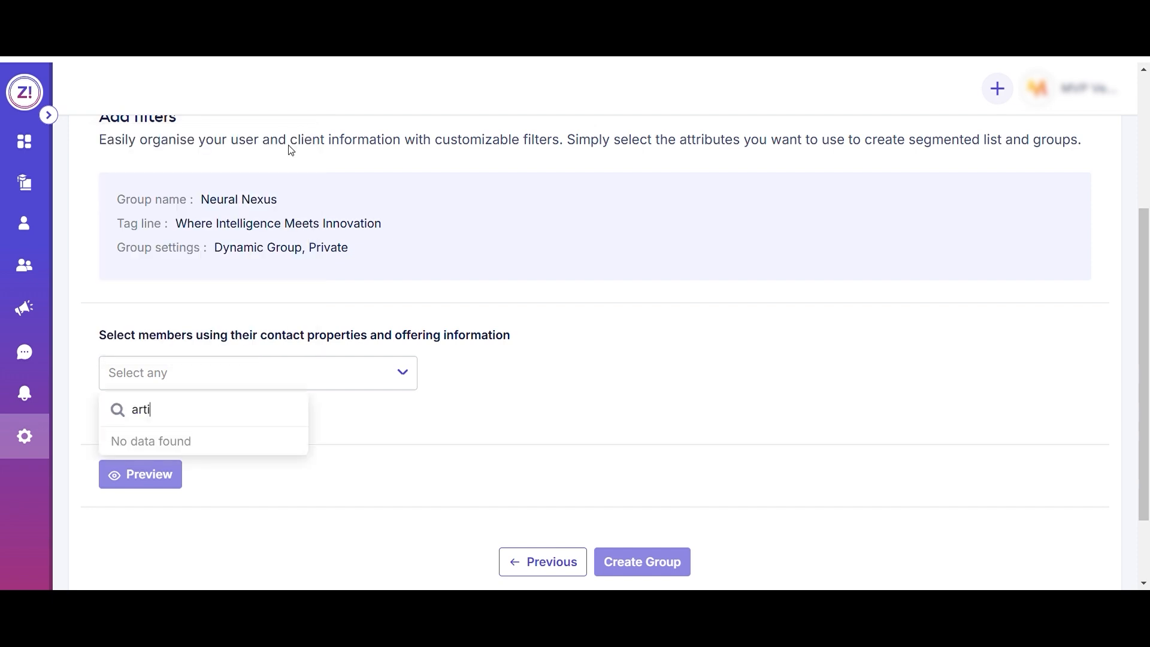
key(ctrl+a)
key(BackSpace)
click(379, 371)
Set the member filter's property to Offering Name from the offering information properties
click(363, 365)
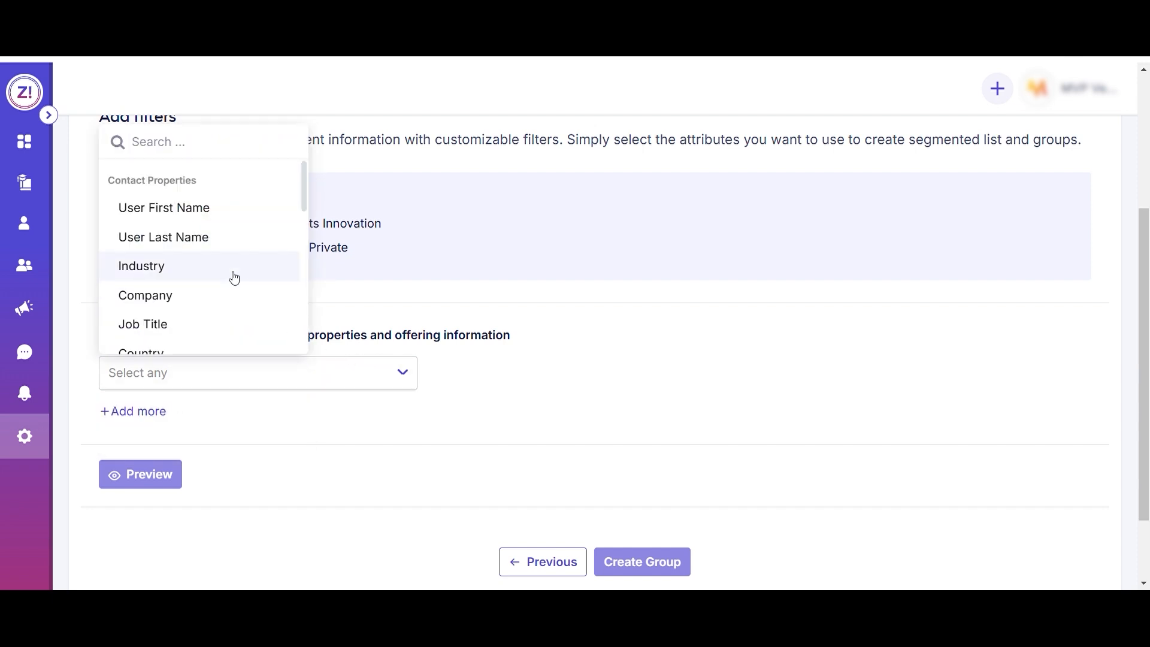
scroll(234, 277, down, 1)
scroll(233, 277, down, 5)
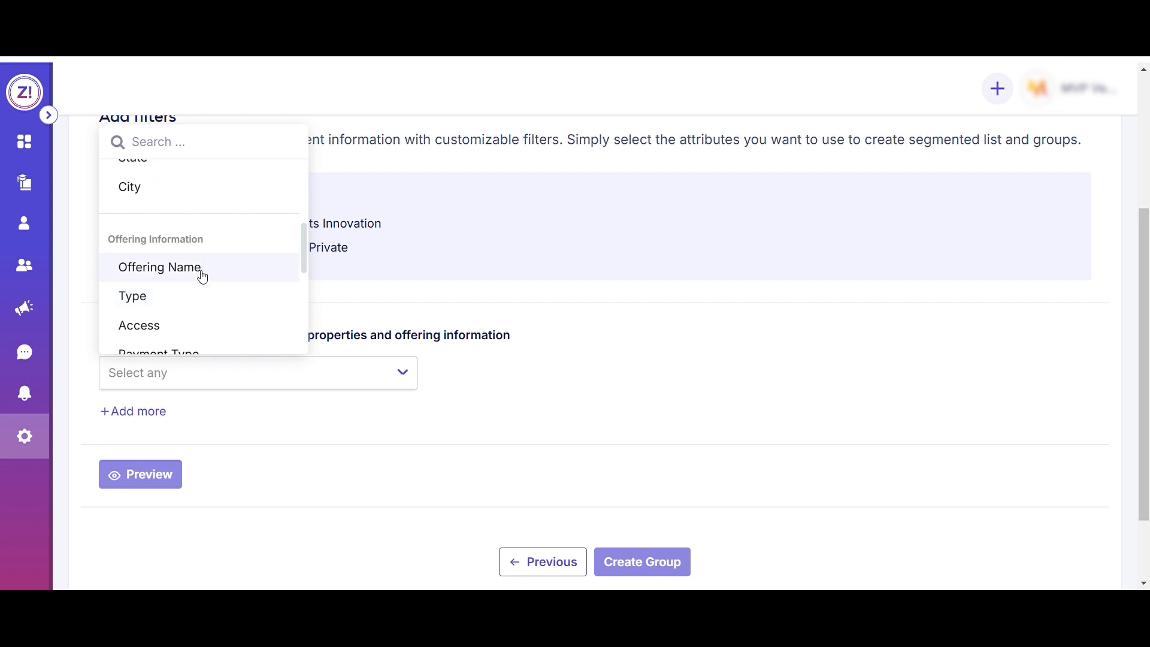
click(200, 271)
Choose offerings 1 and 2 of Artificial Intelligence (AI) & Deep Learning as values for the Offering Name filter
click(659, 374)
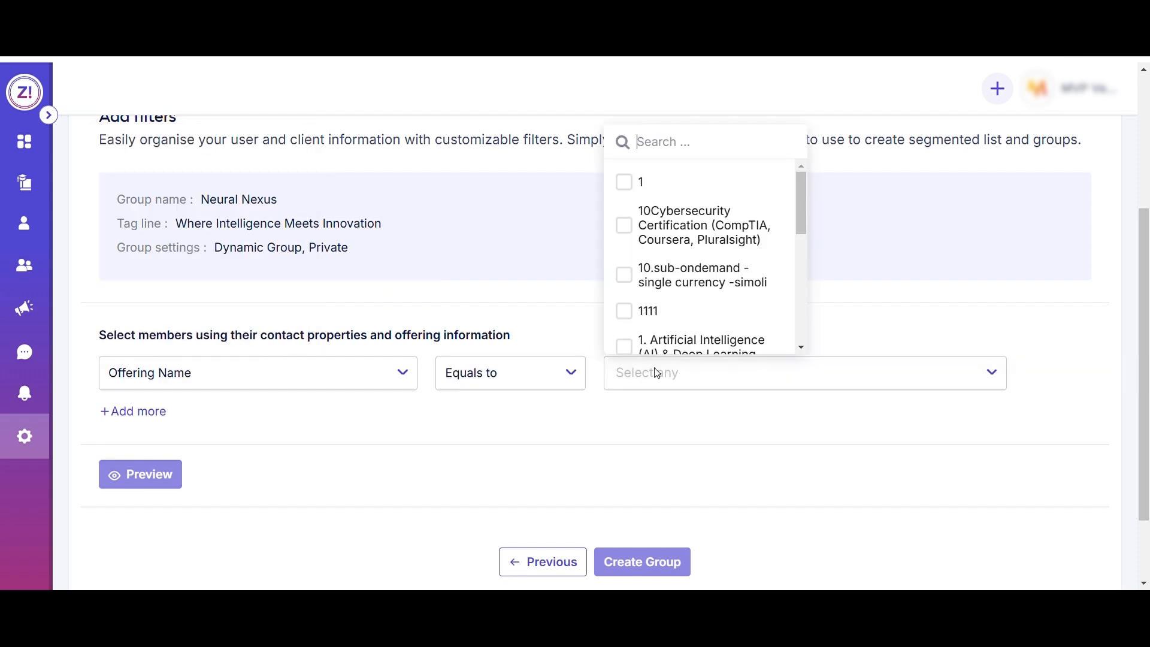
scroll(683, 257, down, 3)
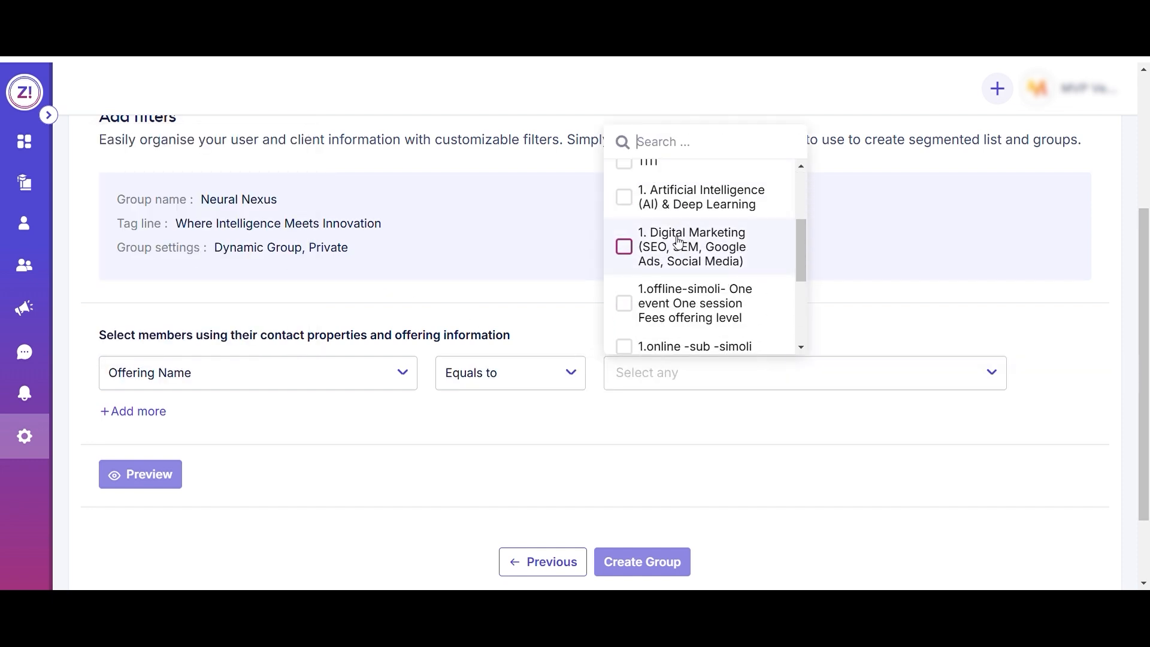
click(625, 198)
scroll(686, 258, down, 2)
scroll(686, 258, down, 5)
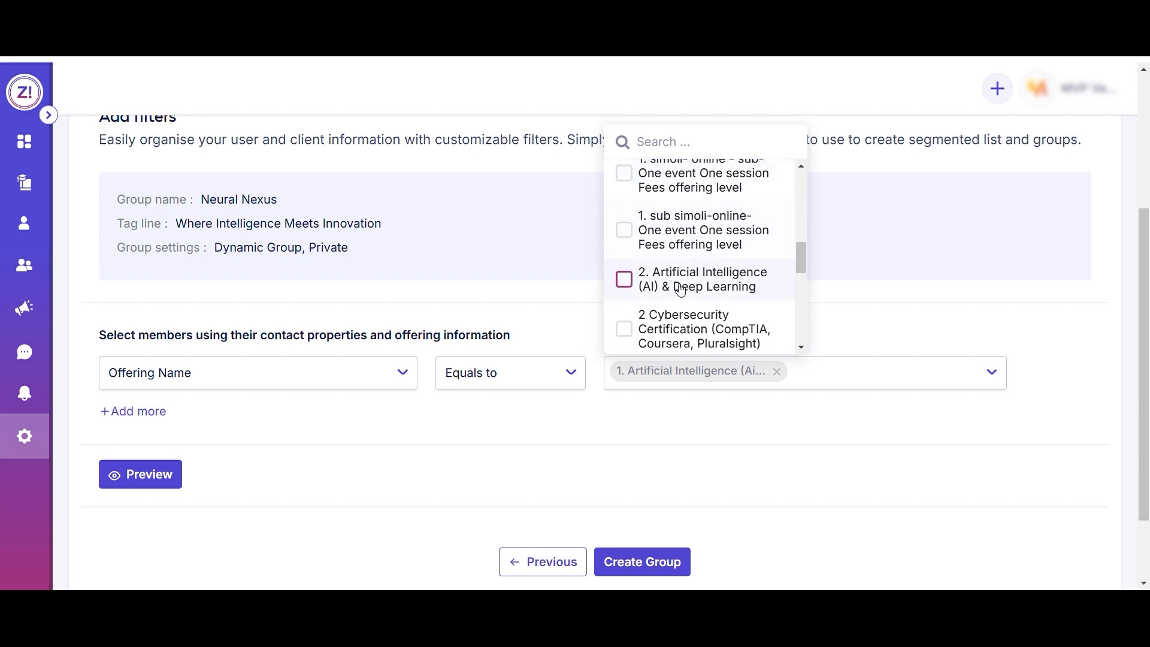
click(683, 266)
Search the offering values for "arti" and add Artificial Intelligence (AI) & Deep Learning offerings 3, 4 and 5 to the filter
scroll(683, 270, down, 2)
scroll(683, 271, down, 2)
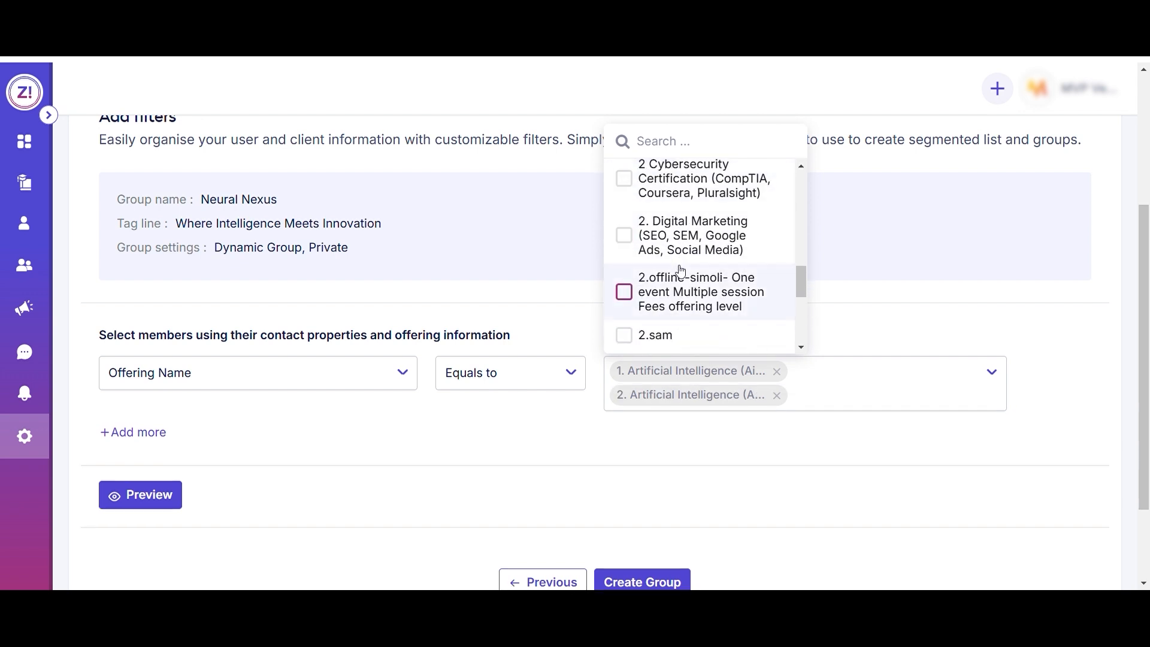
scroll(682, 271, down, 4)
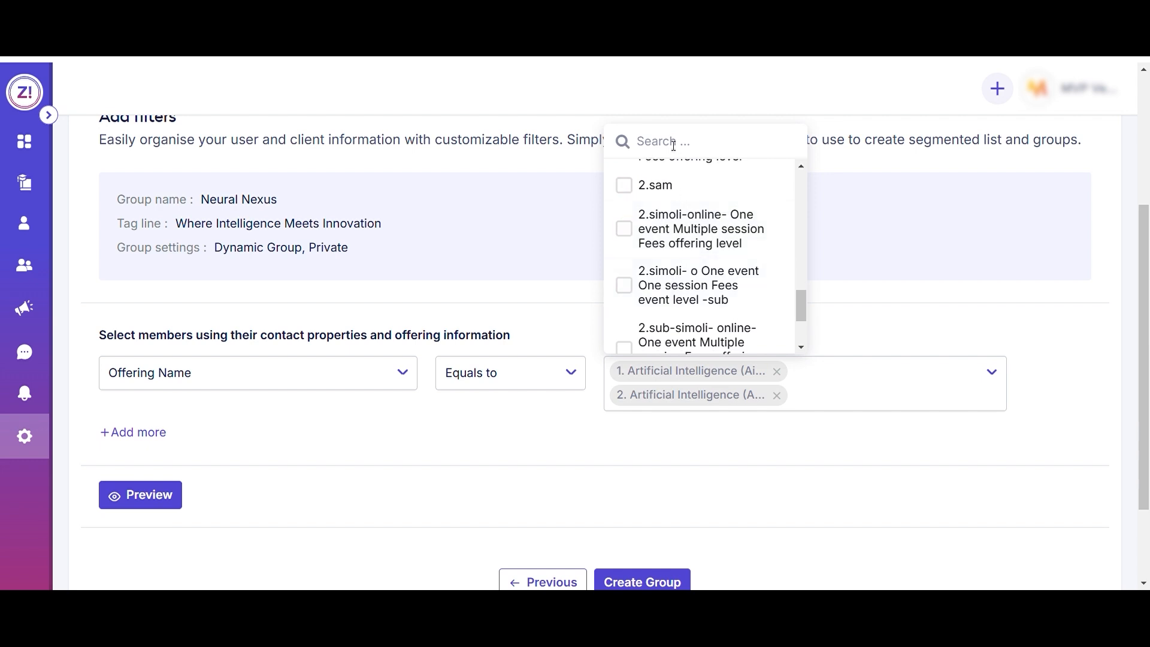
text(arti)
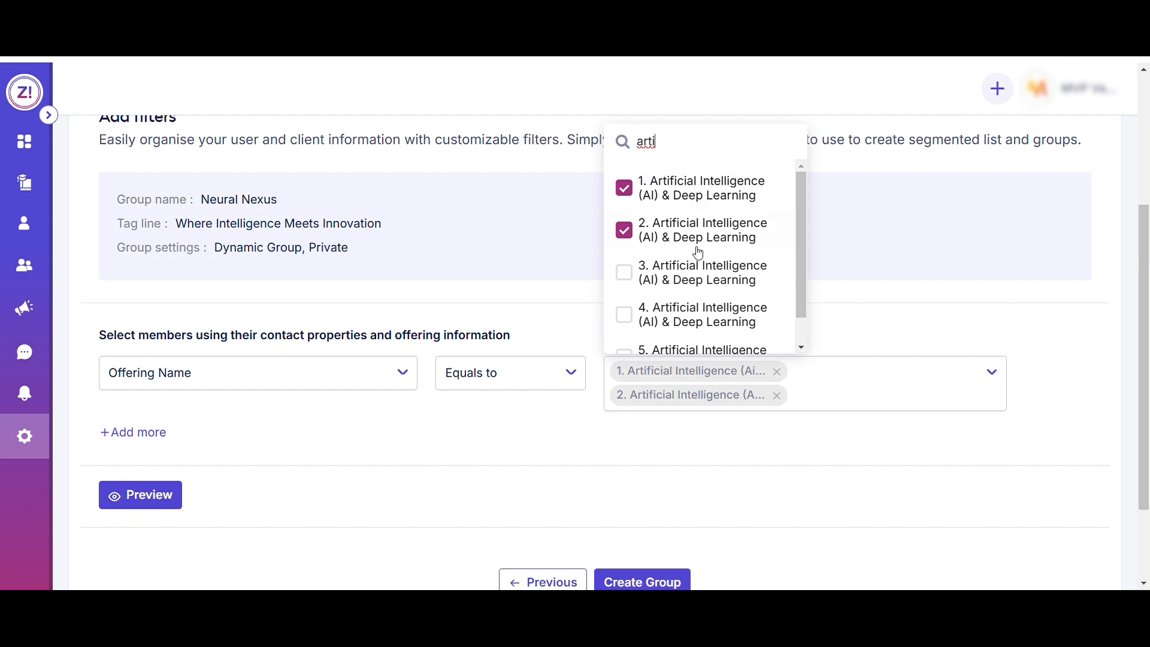
click(693, 276)
click(683, 323)
scroll(683, 326, down, 1)
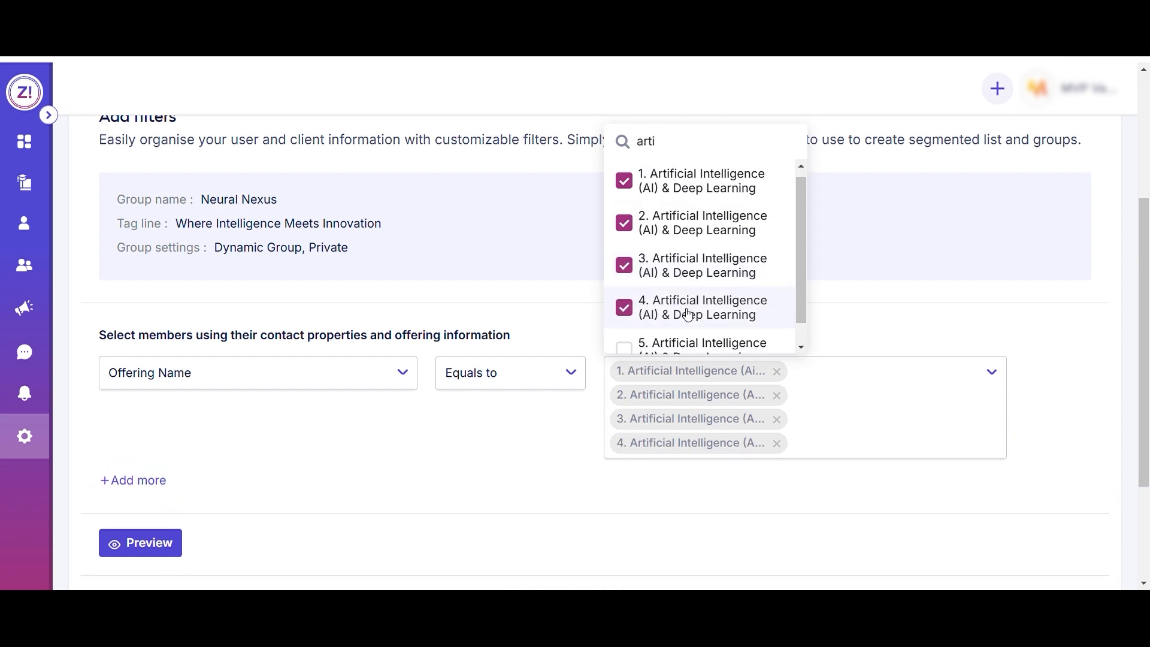
click(683, 328)
scroll(683, 333, down, 2)
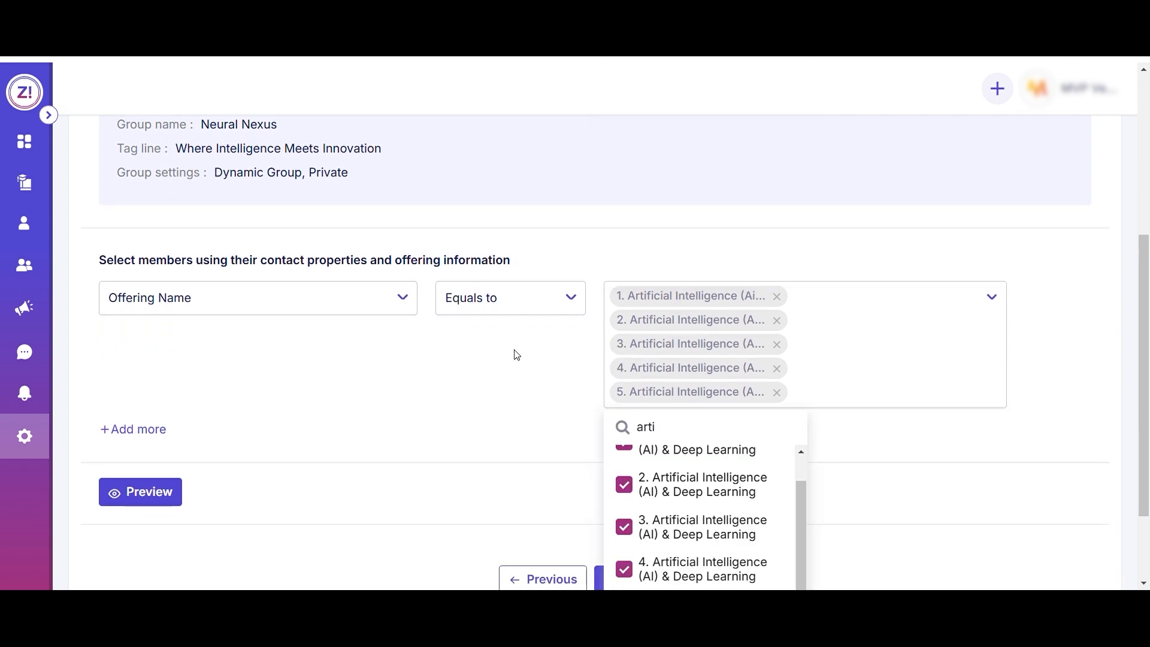
click(503, 380)
Look through the other contact and offering properties available for filtering, keeping Offering Name selected
scroll(473, 368, down, 2)
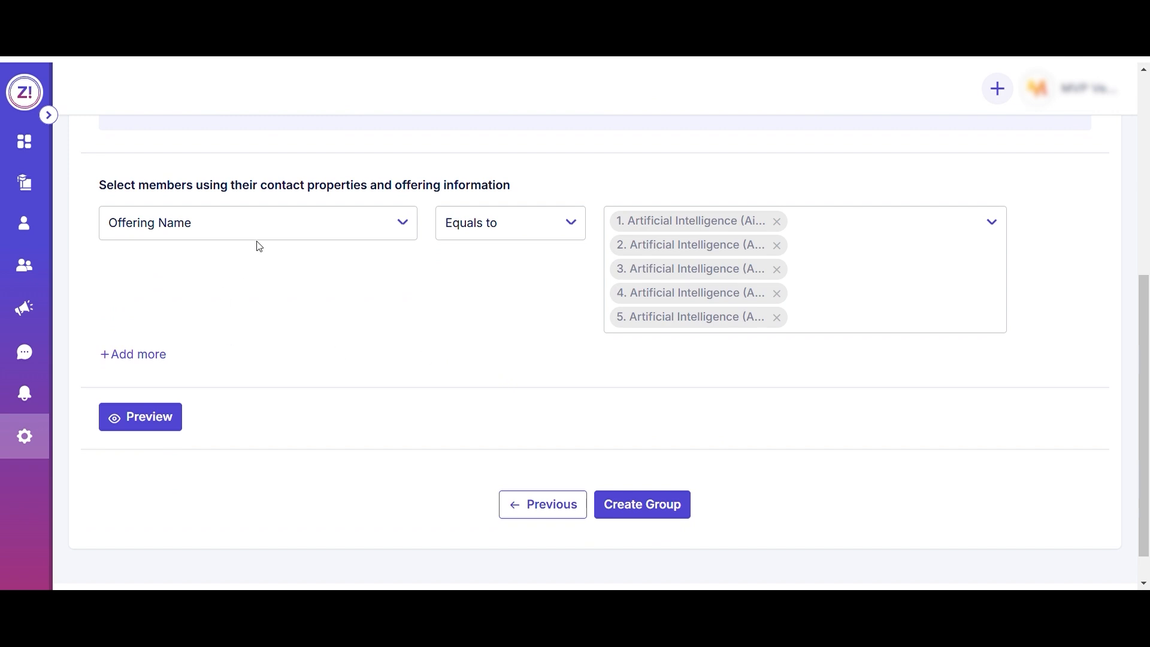
click(333, 230)
scroll(236, 362, down, 2)
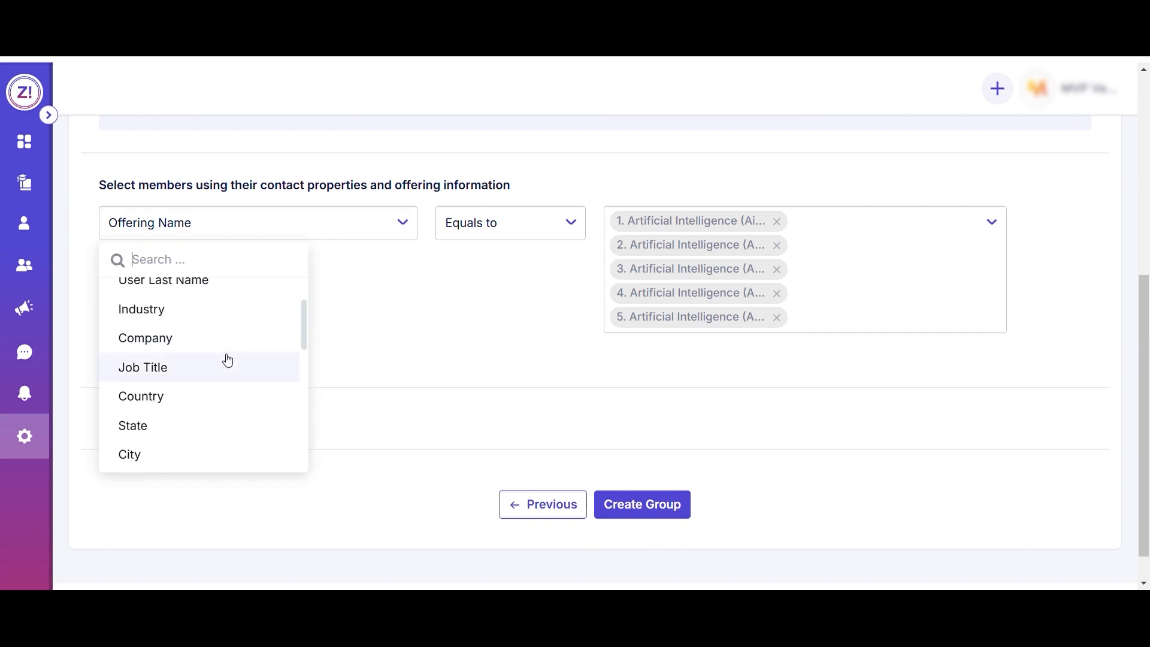
scroll(200, 418, down, 2)
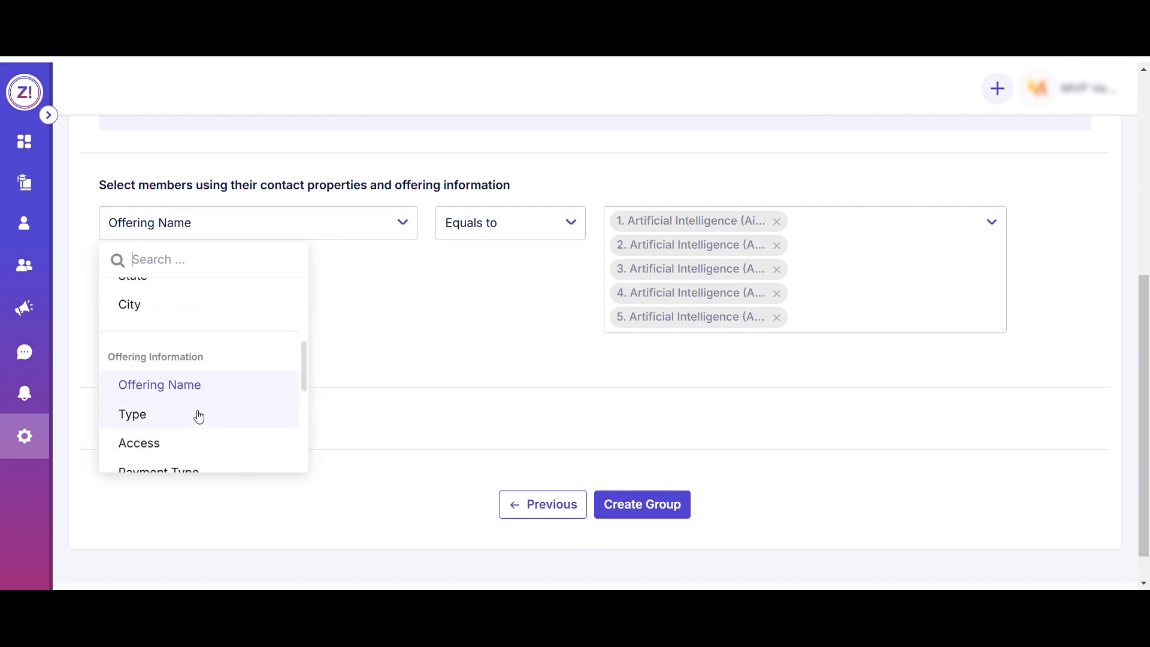
scroll(199, 415, down, 1)
scroll(200, 415, down, 4)
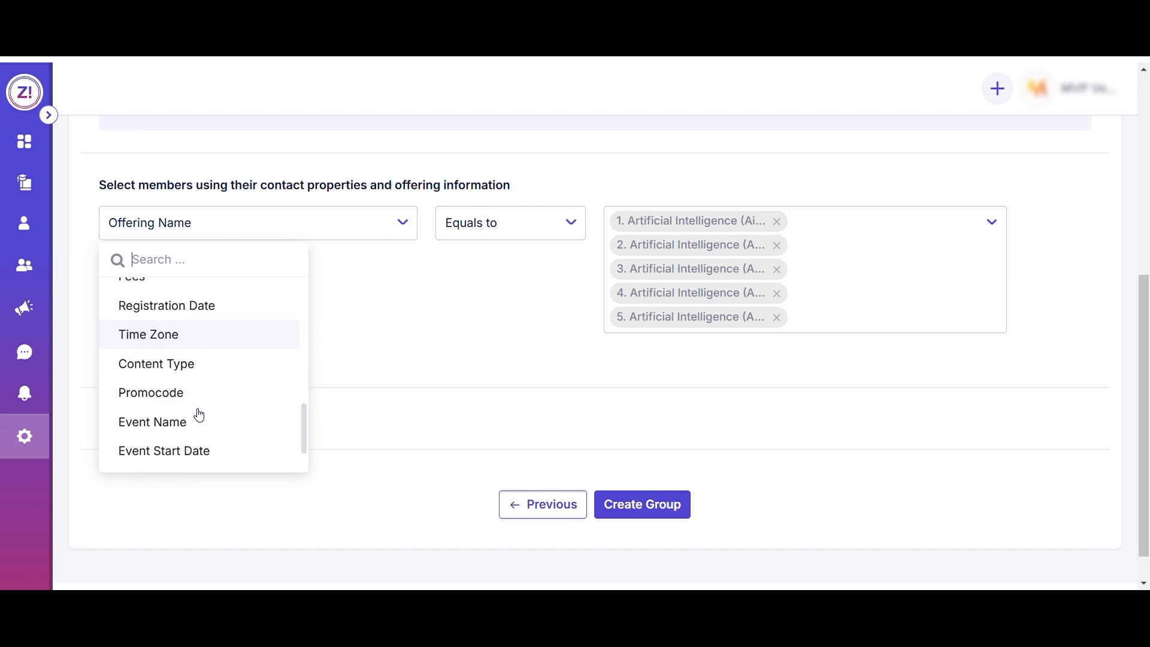
click(382, 337)
Preview the members matching the offering filter, review the list, and hide and redisplay the preview
click(154, 416)
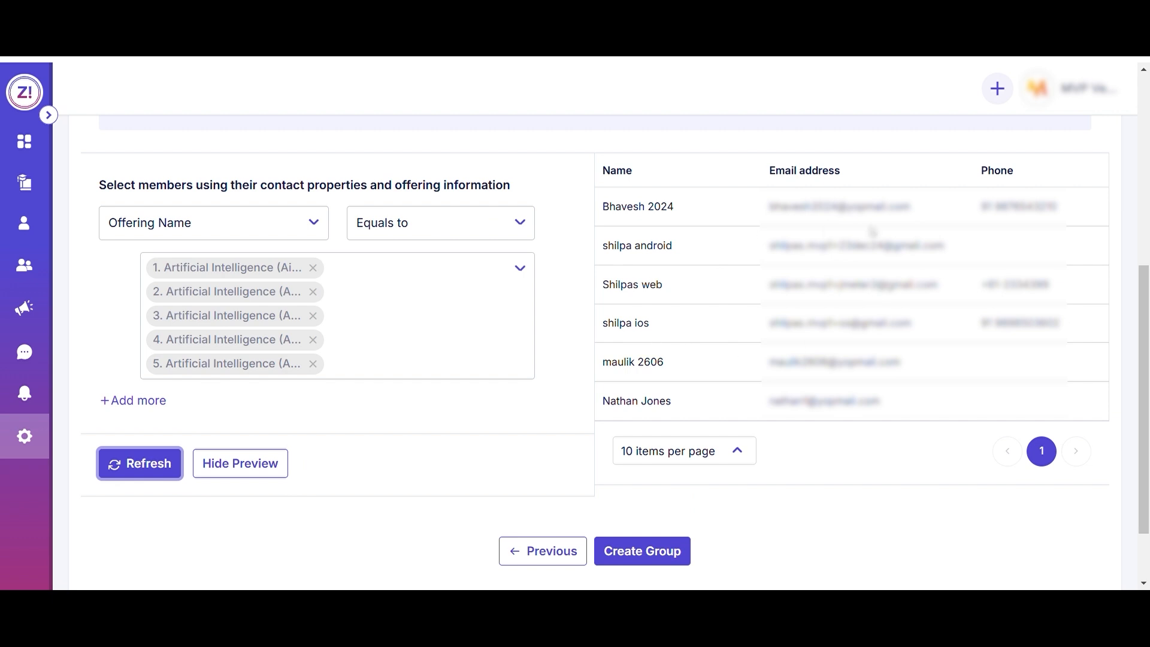
scroll(735, 303, up, 2)
scroll(735, 303, down, 3)
scroll(732, 300, up, 1)
scroll(547, 376, down, 1)
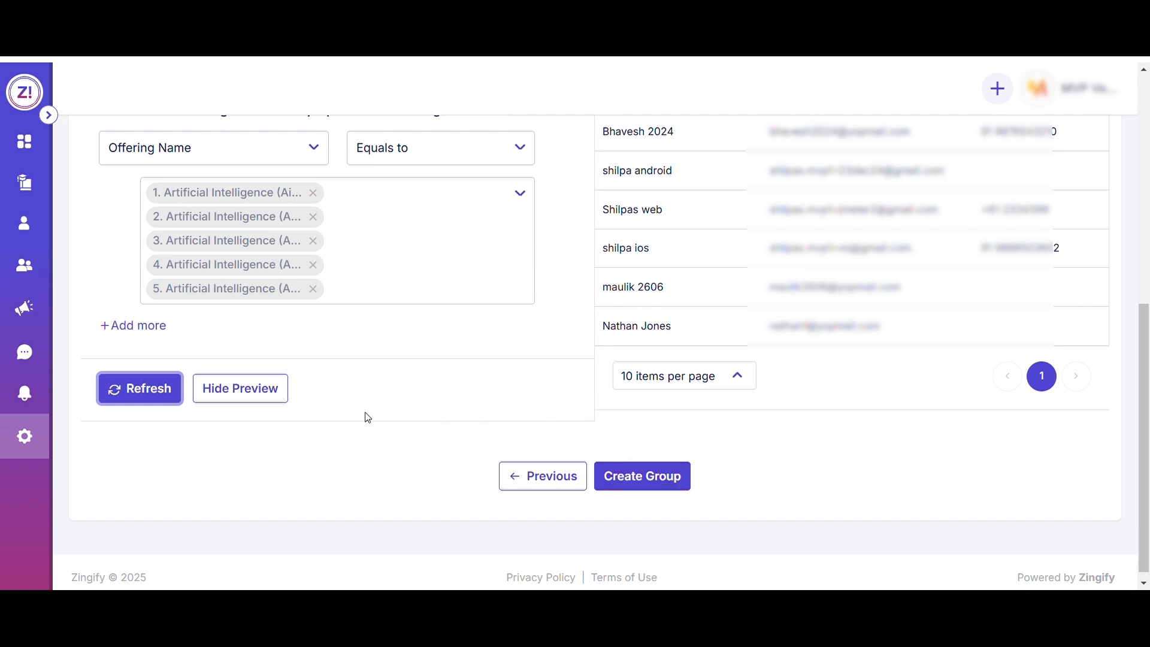
click(265, 397)
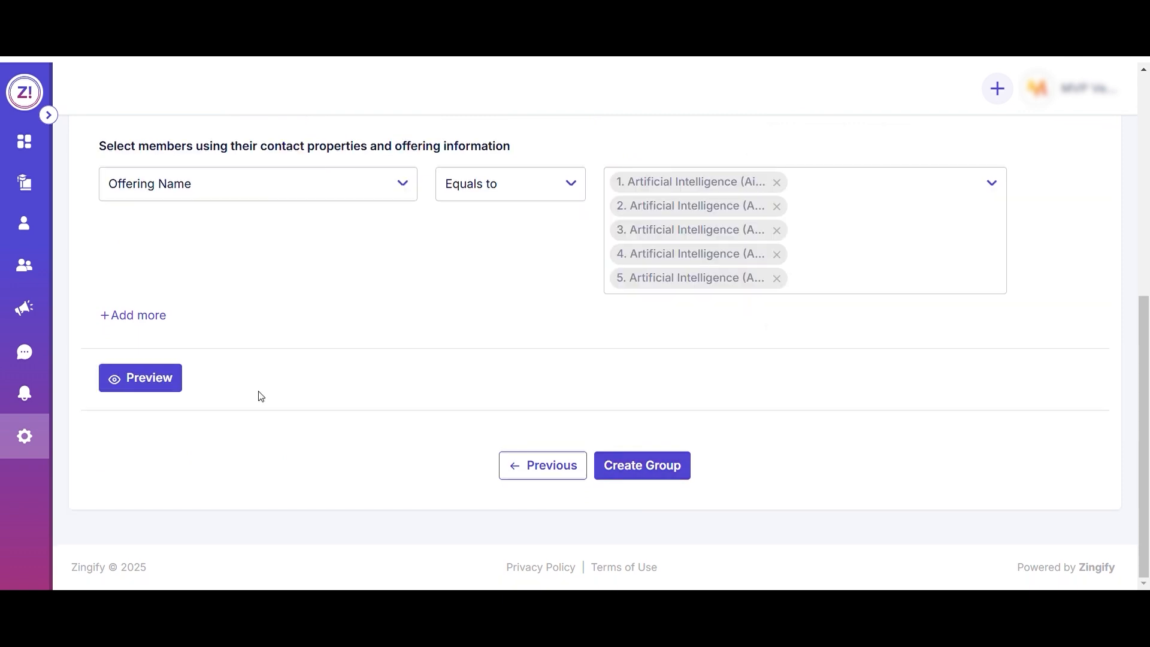
click(170, 378)
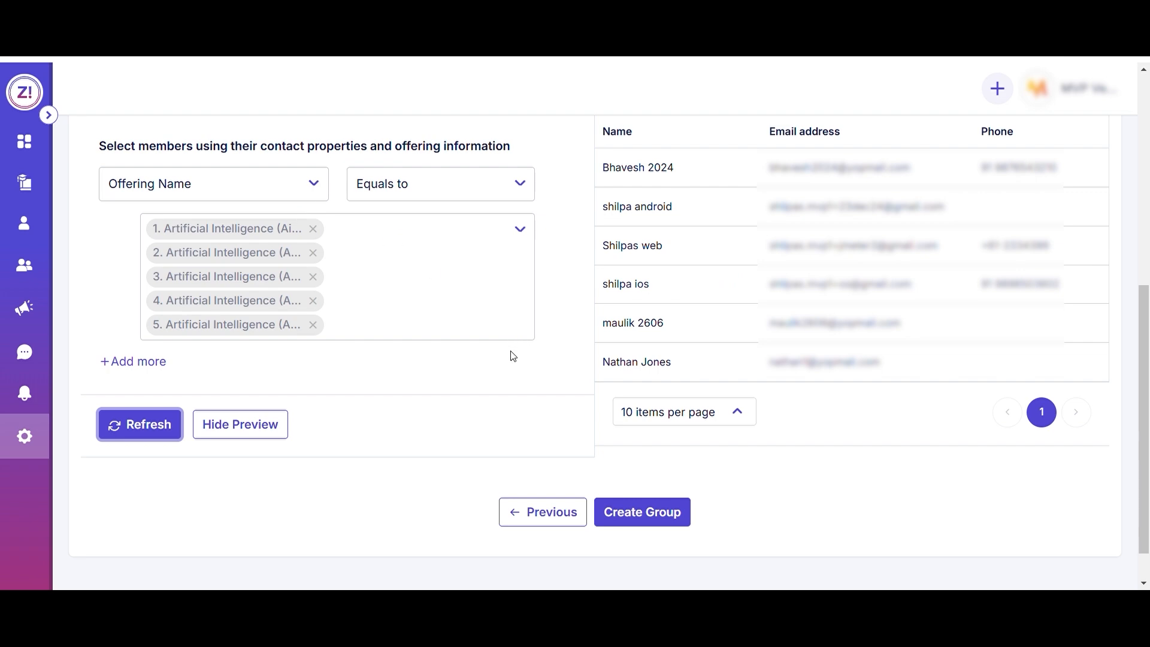
Create the Neural Nexus group with the chosen filter and confirm its creation
scroll(521, 362, down, 1)
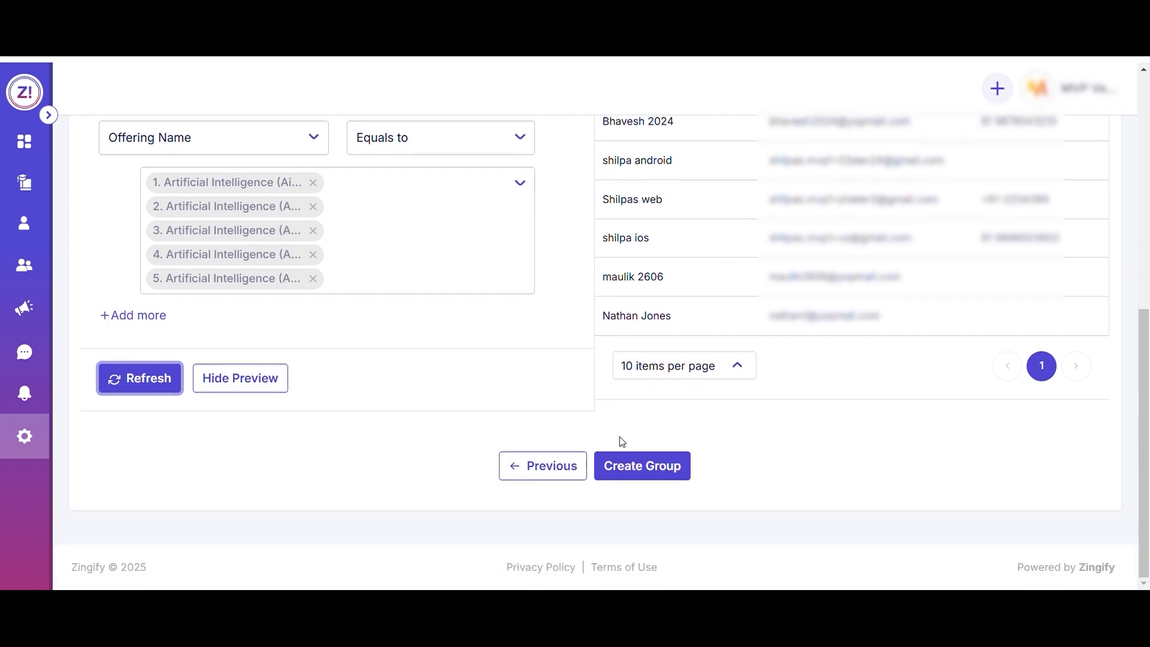
click(642, 469)
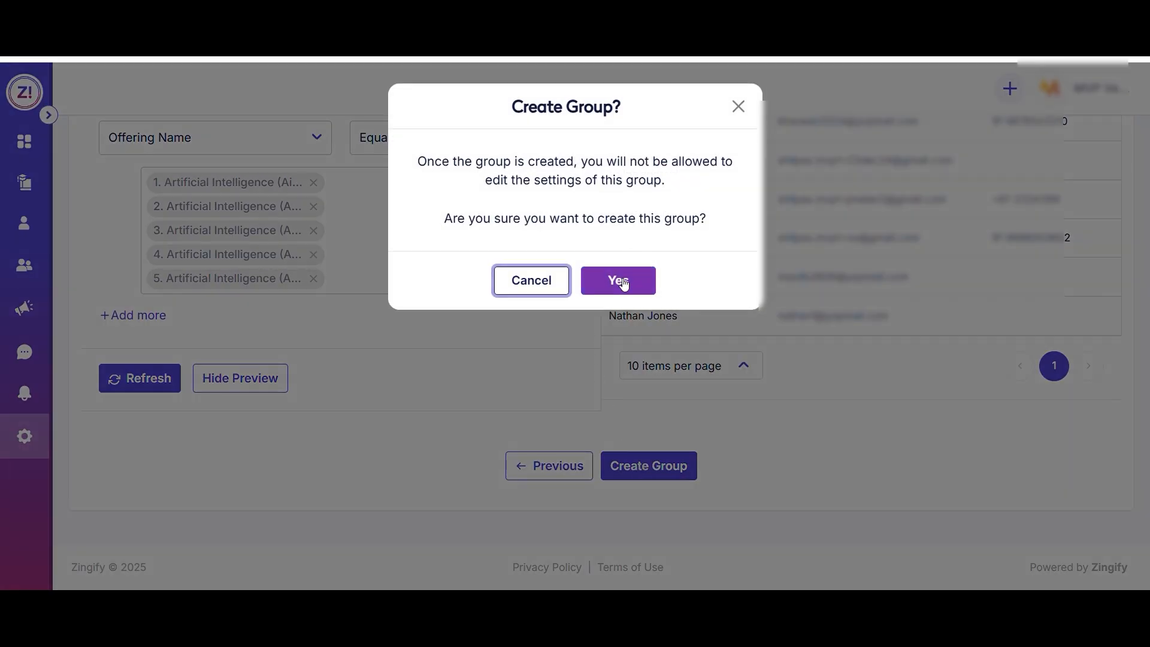
click(624, 284)
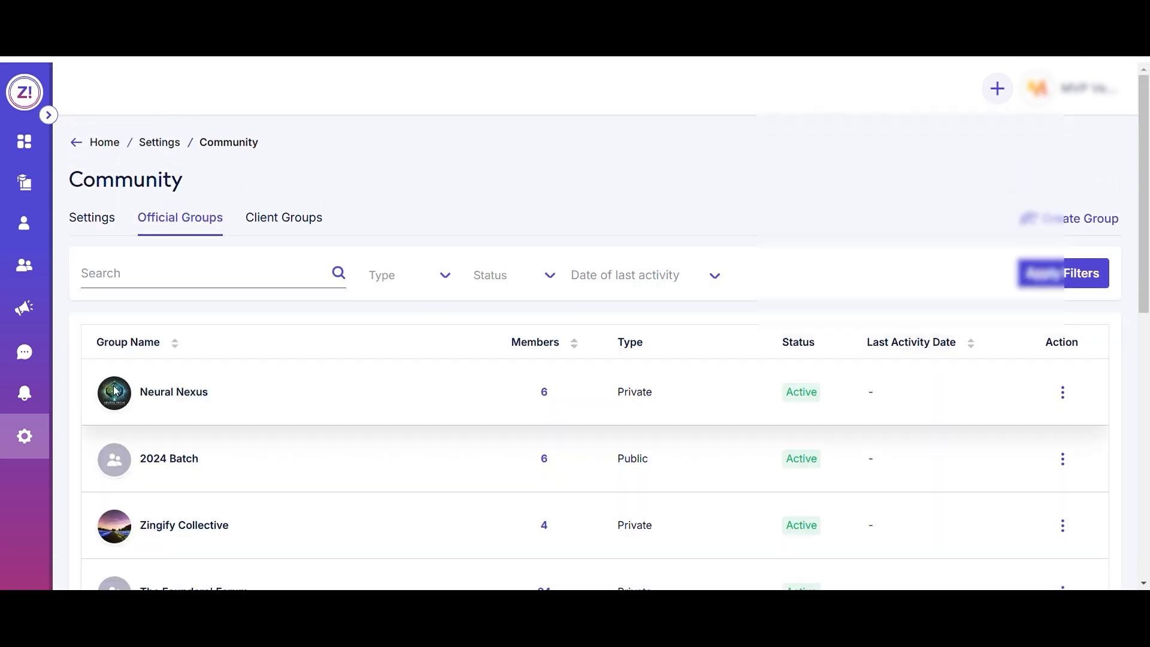
Review the Neural Nexus member list from the official groups table, close it, and check the group's type
click(545, 392)
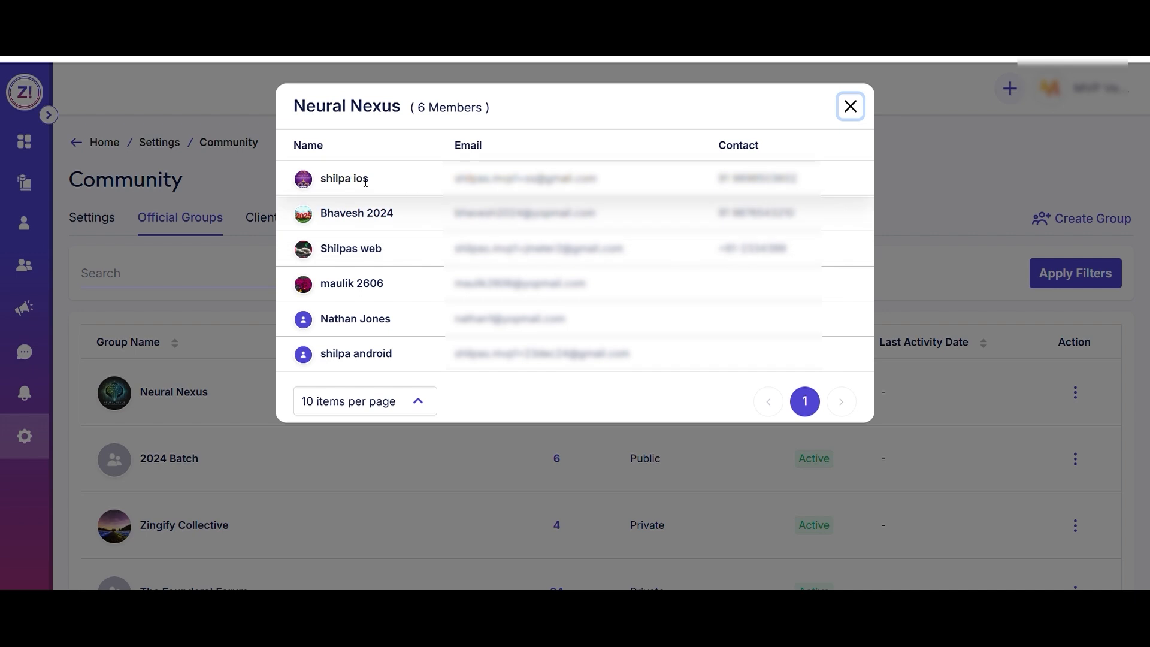
click(860, 103)
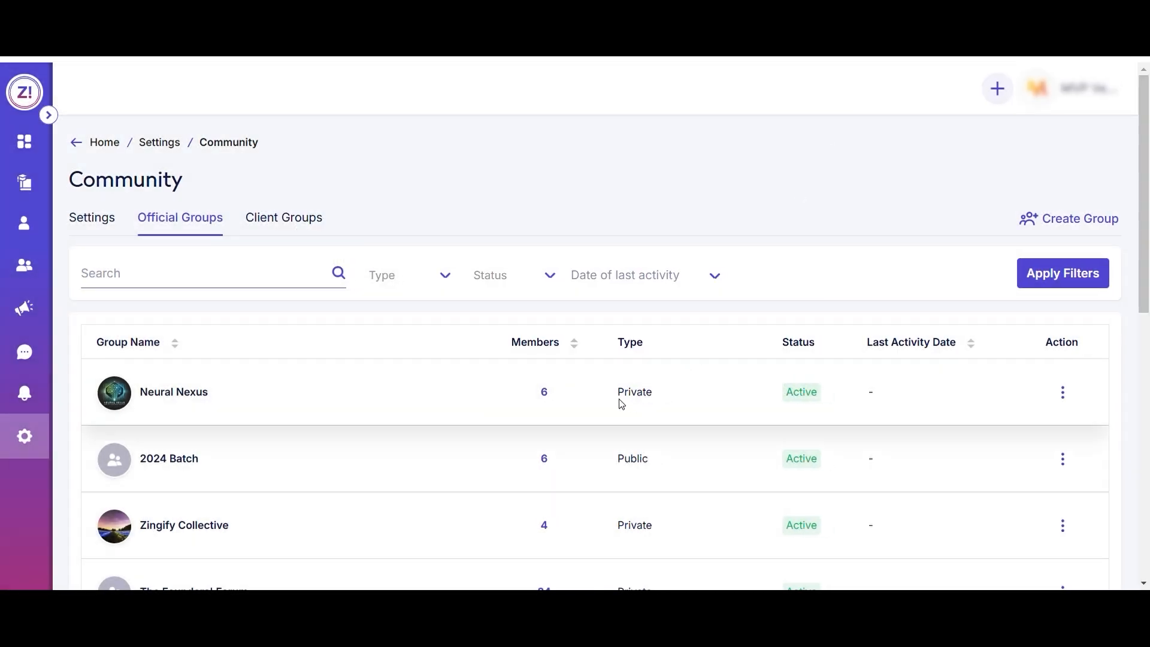
drag(619, 398, 677, 396)
click(644, 402)
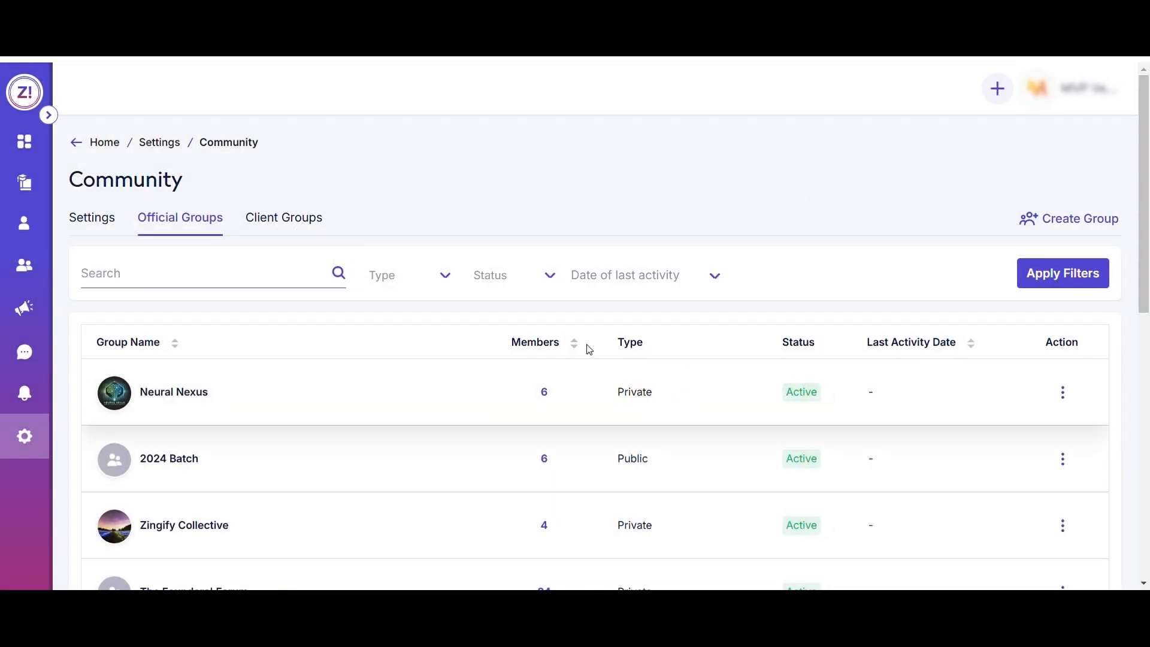